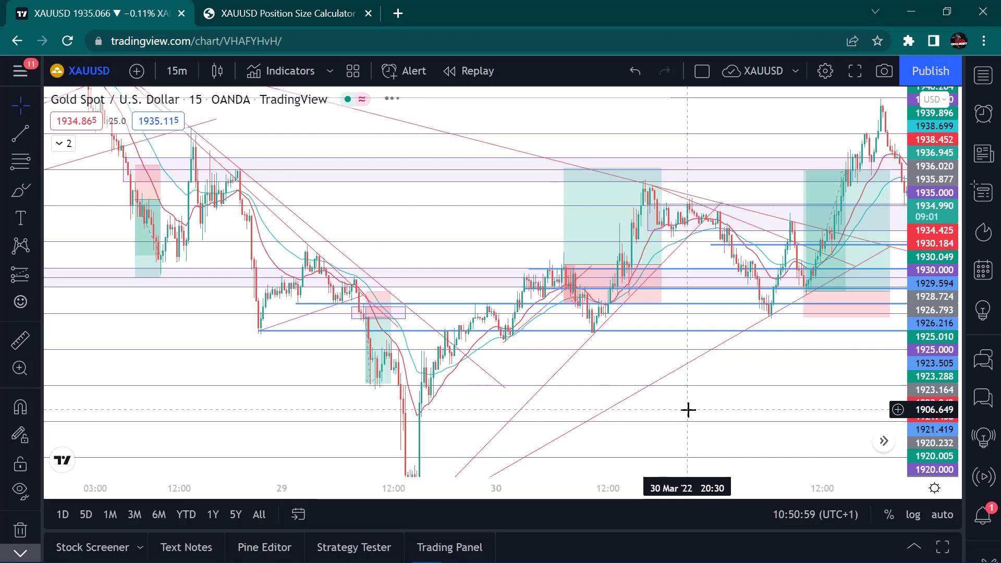
Step: Review the XAUUSD 15-minute price action across 24 to 31 March 2022, including the marked zones and trendlines
drag(560, 402, 705, 398)
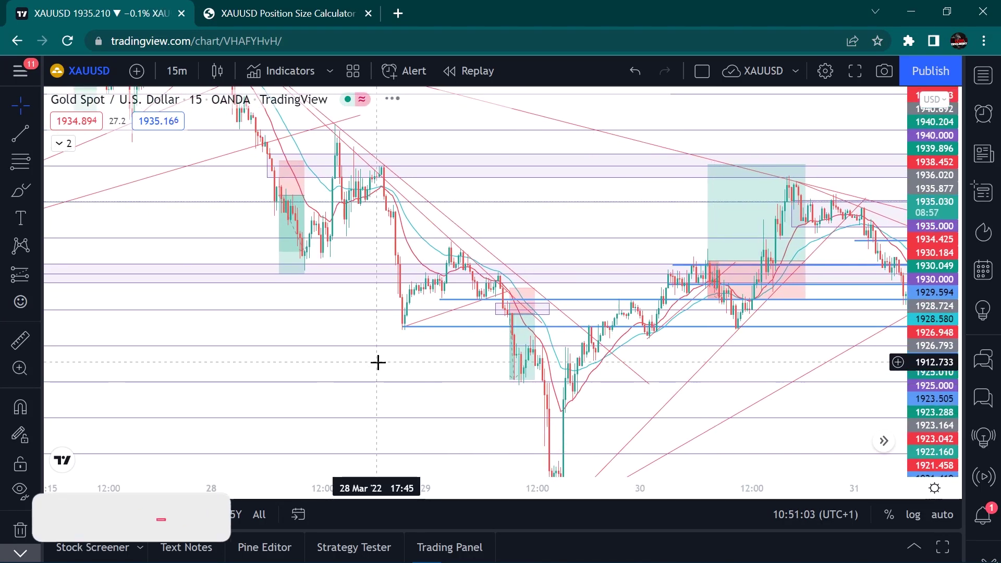
drag(378, 362, 550, 365)
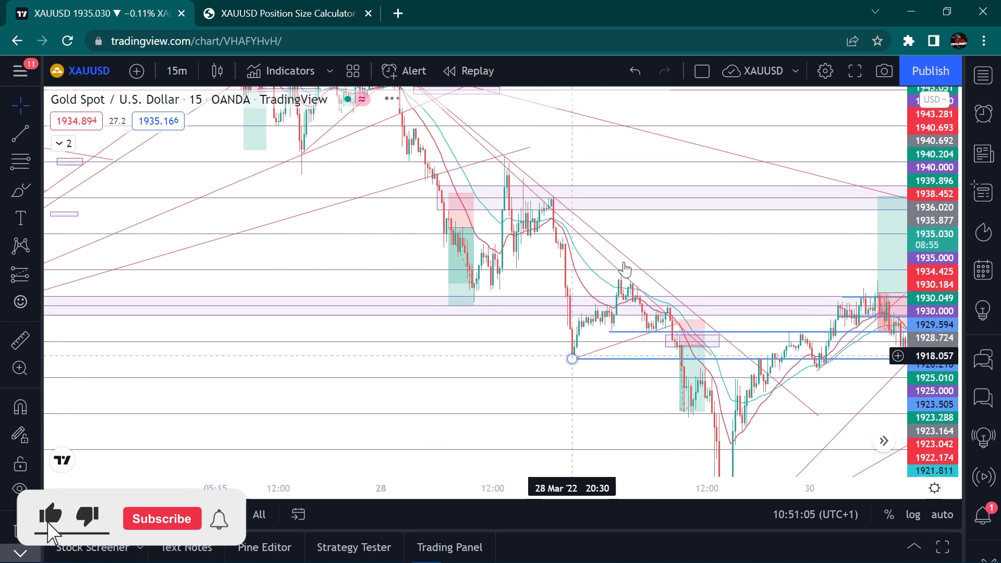
drag(677, 243, 756, 346)
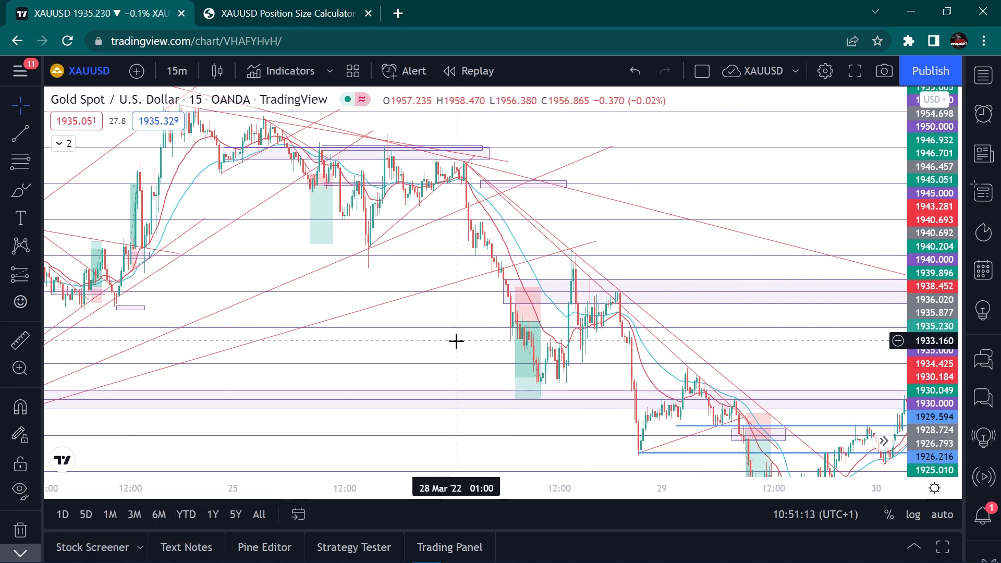
drag(456, 341, 509, 366)
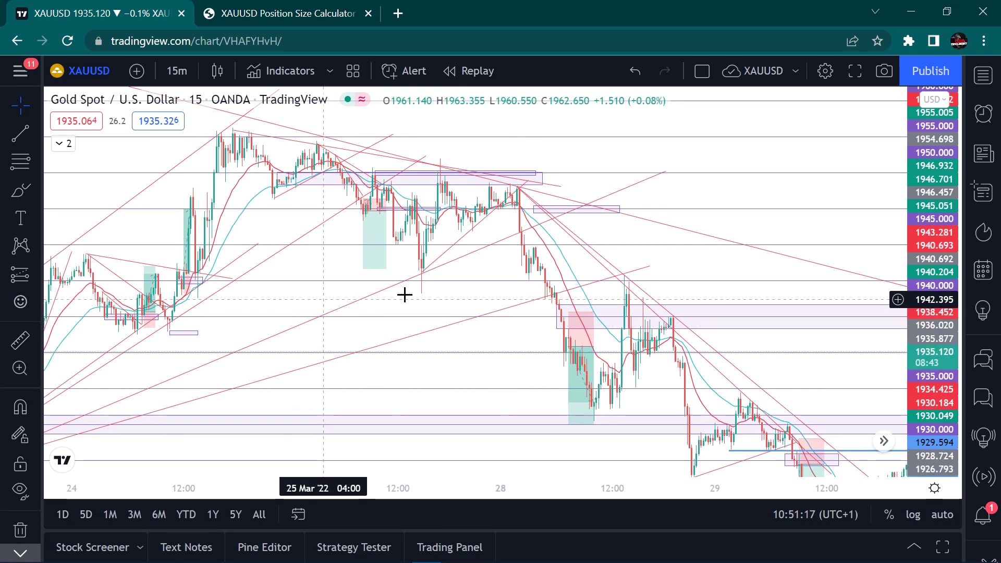
drag(699, 259, 650, 223)
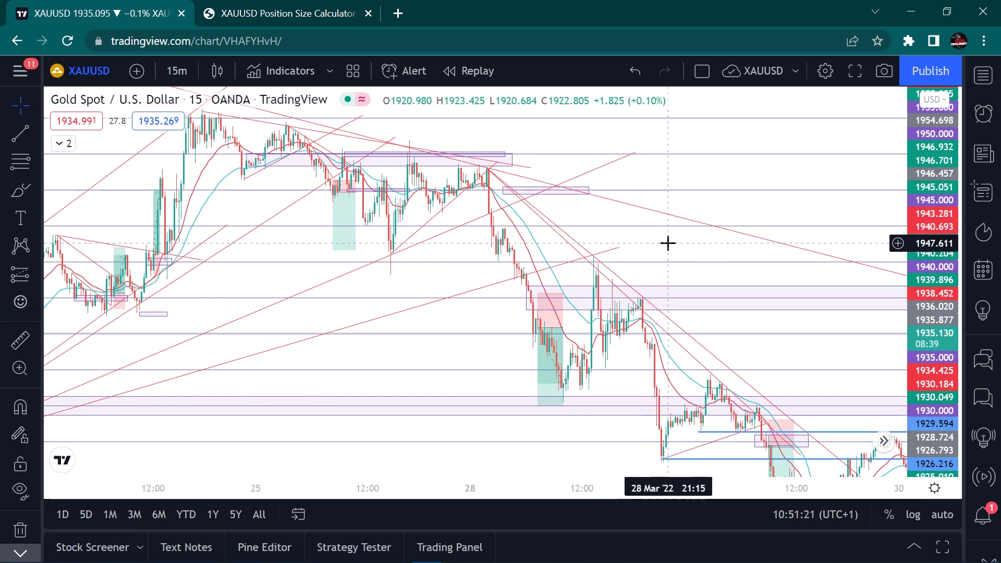
drag(667, 243, 626, 205)
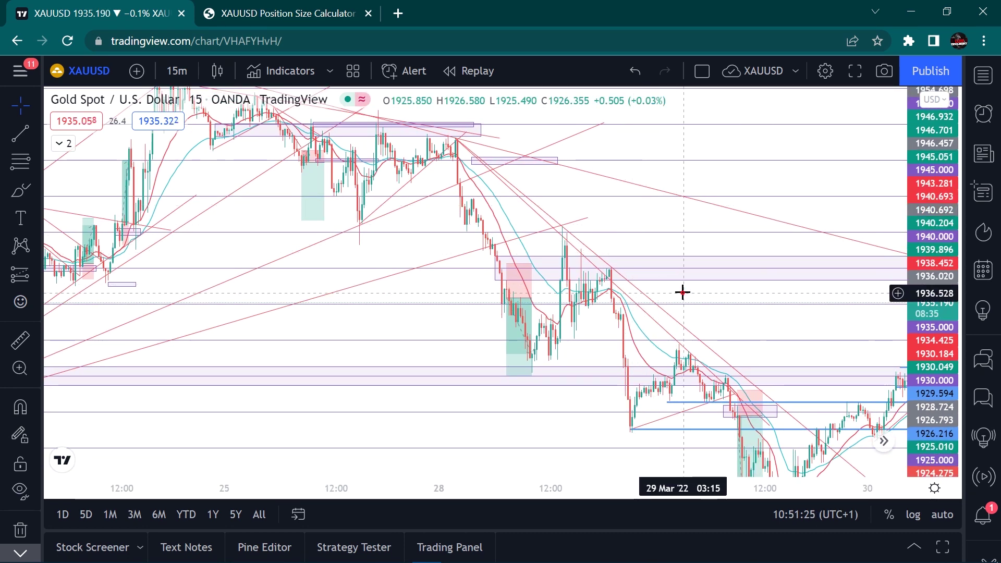
drag(683, 293, 632, 197)
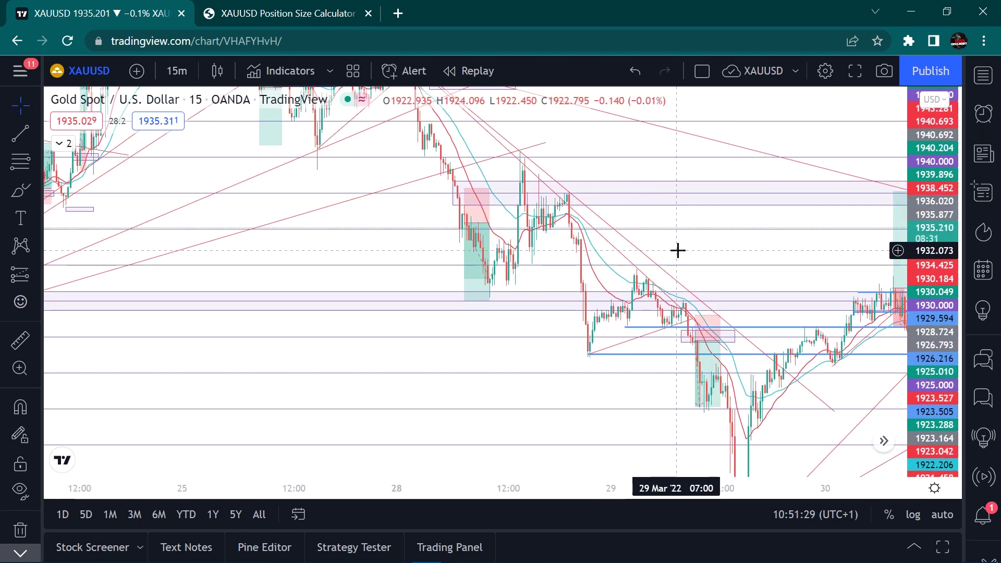
Step: Examine the 28 March short trade up close, along with the sell-off and moving averages leading into it
drag(625, 193, 560, 189)
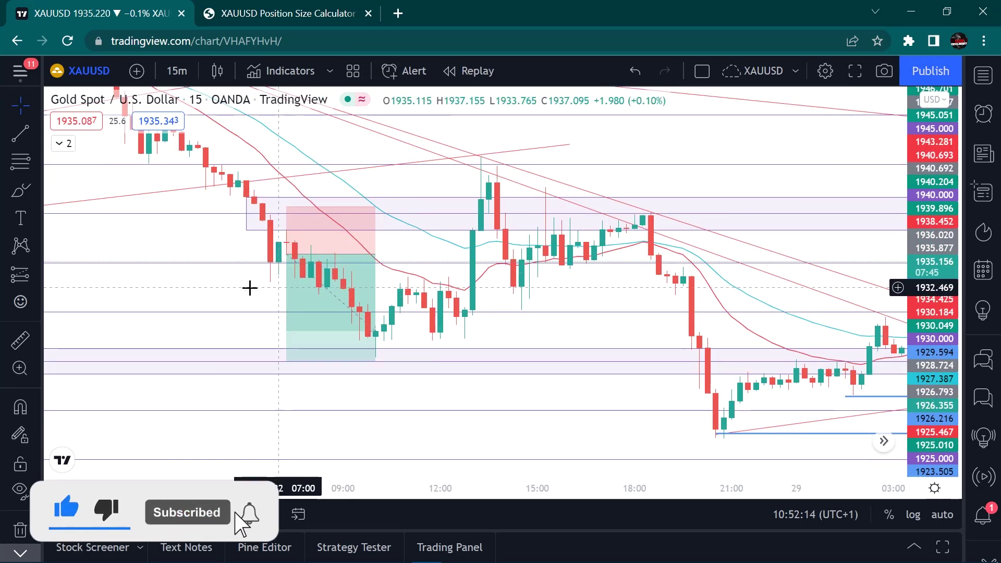
drag(253, 293, 377, 293)
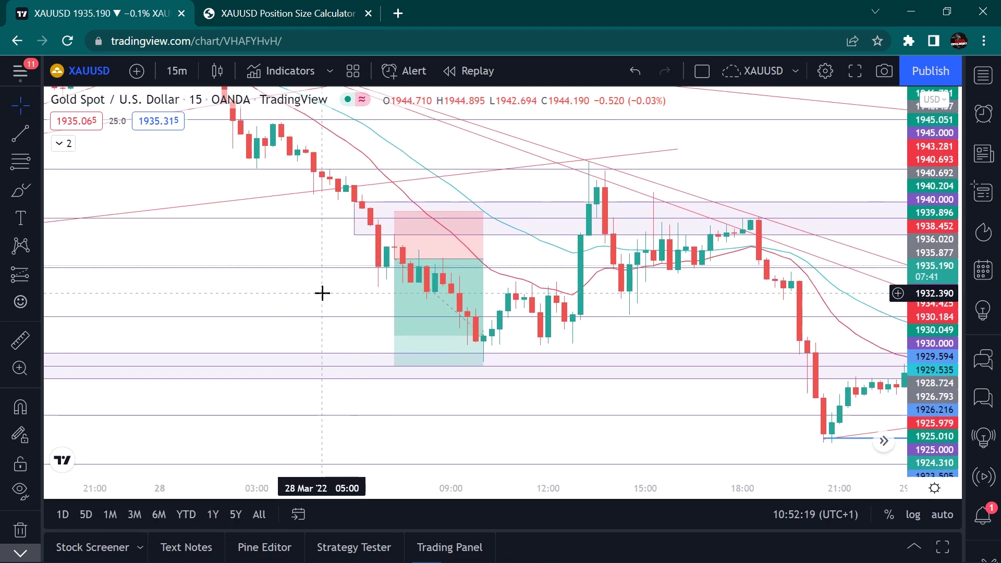
drag(318, 285, 389, 358)
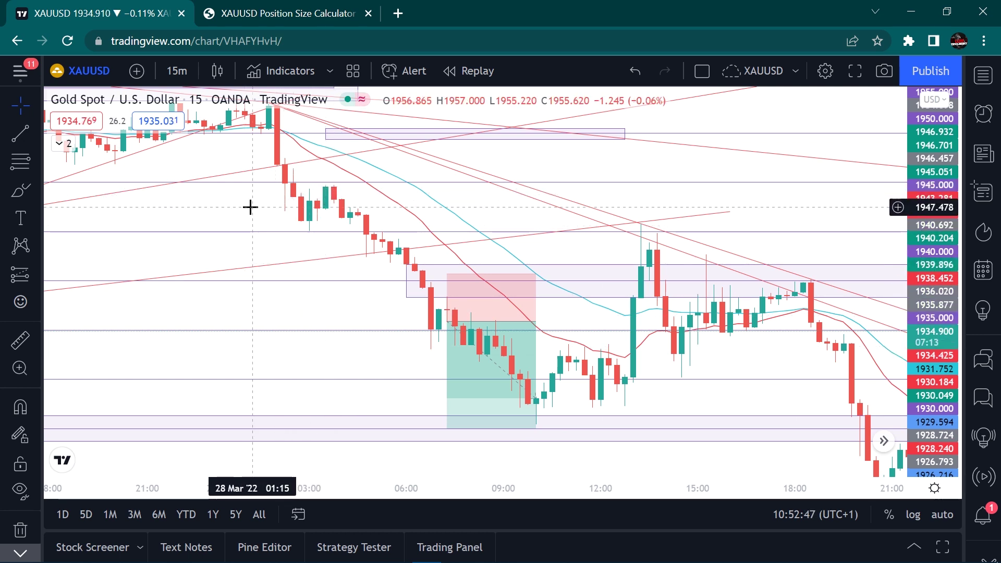
drag(251, 207, 376, 219)
drag(261, 214, 430, 254)
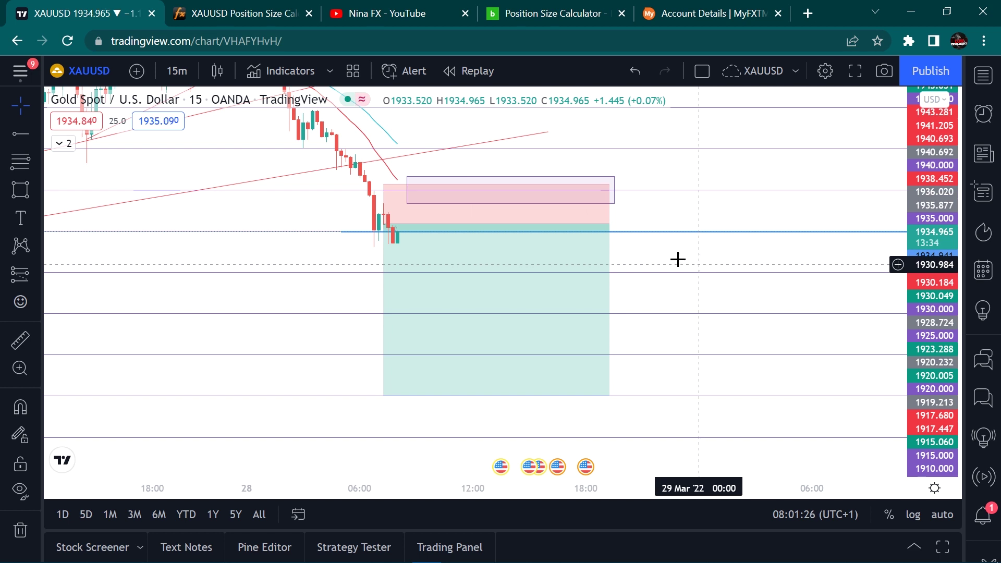
Step: Inspect the stop, entry and target of the 28 March short position against the preceding downtrend
mouse_move(390, 234)
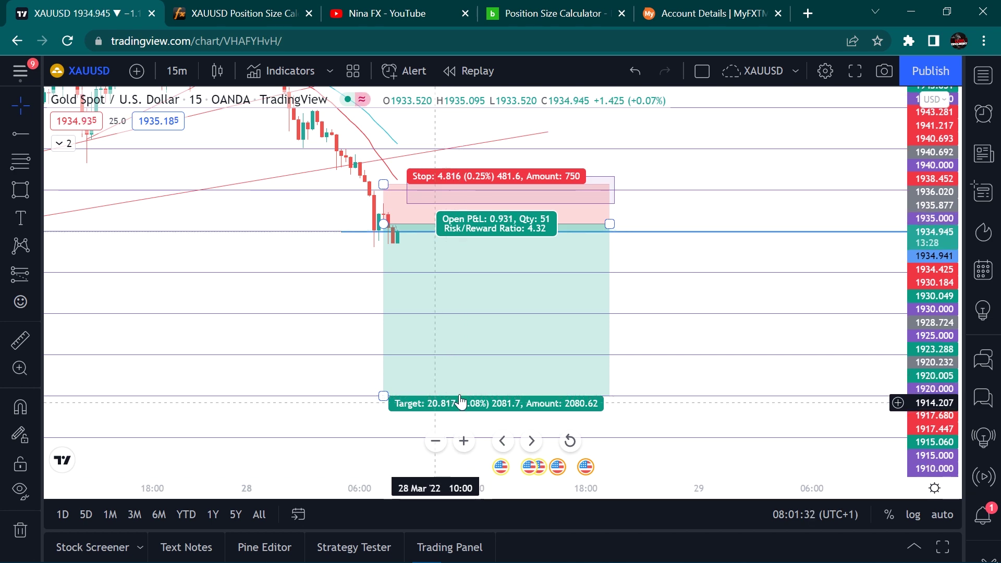
drag(384, 382, 359, 396)
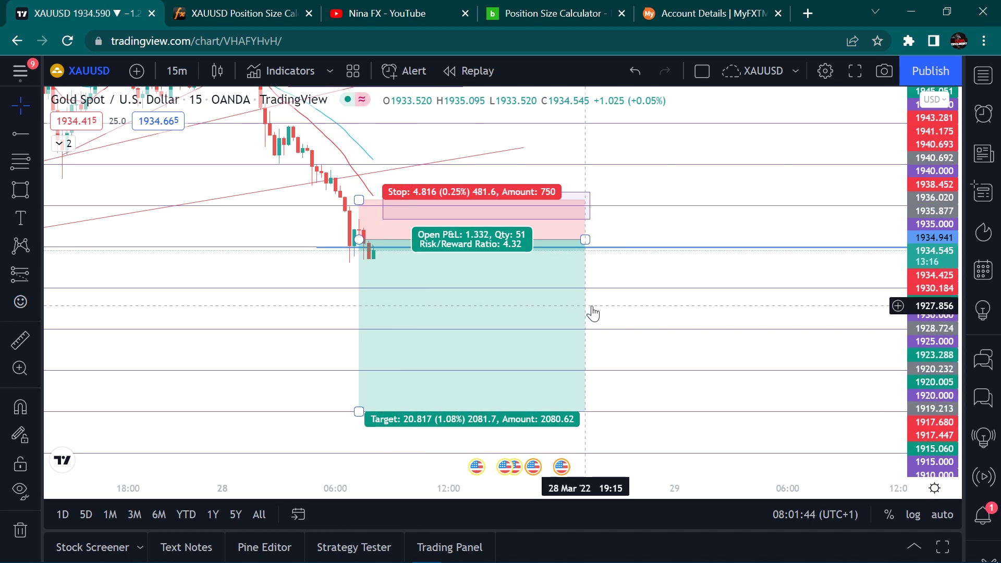
drag(288, 299, 476, 389)
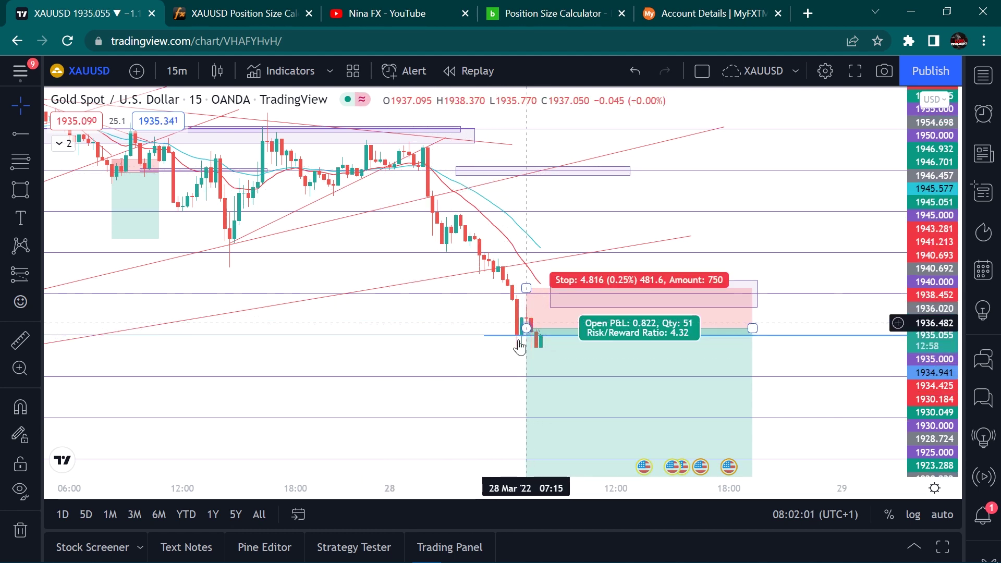
Step: View the short setup on the 5-minute timeframe and return the chart to 15 minutes
click(179, 71)
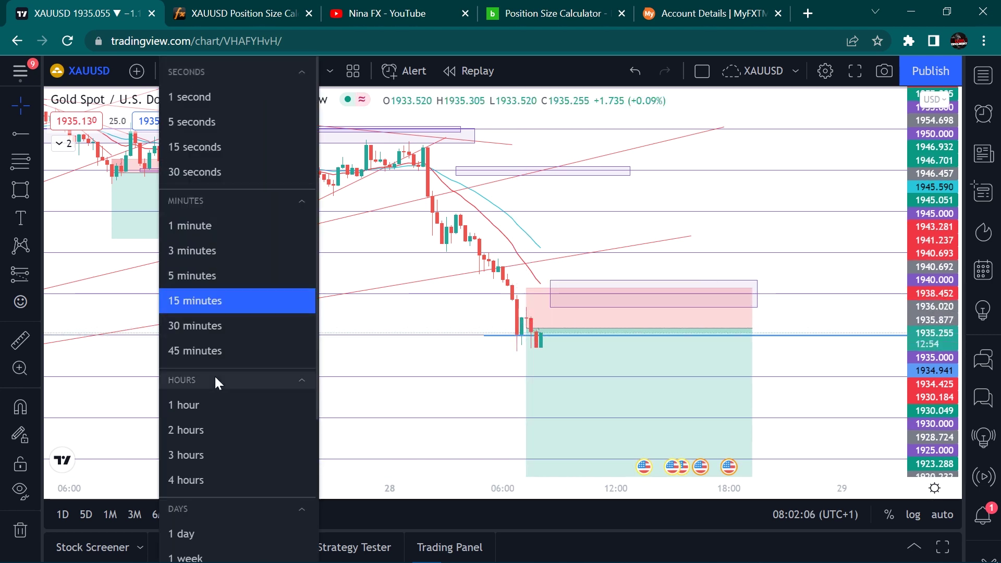
click(221, 280)
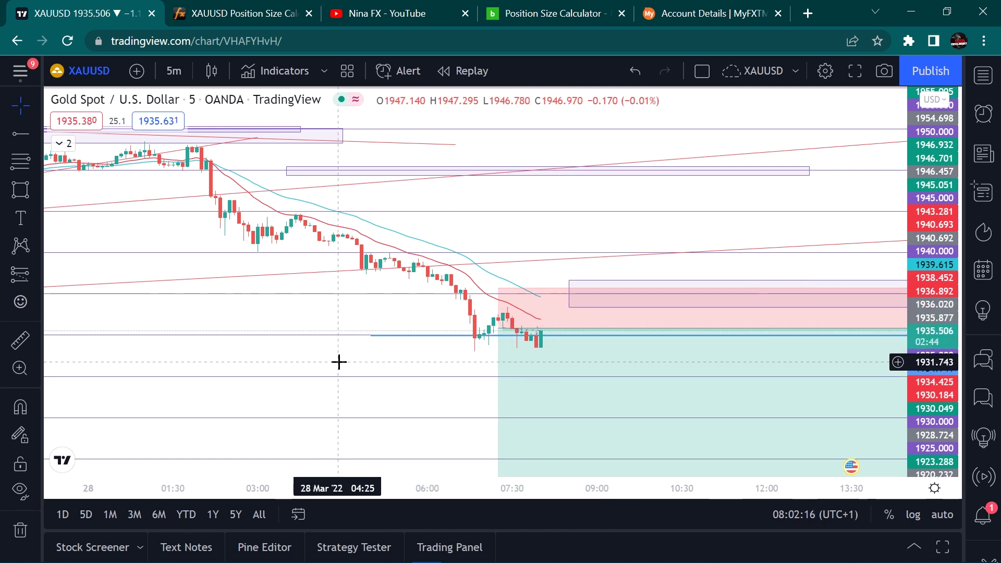
drag(339, 362, 373, 366)
text(15)
key(Return)
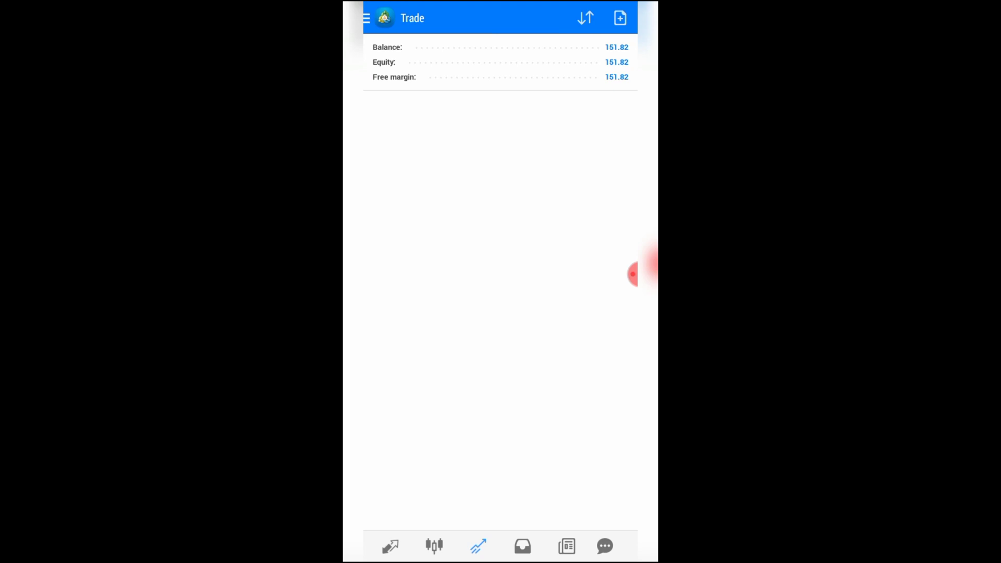
Step: In the mobile trading app, inspect the XAUUSD M15 chart around 28 March 09:00 and check the account's open trades
click(434, 546)
drag(477, 272, 537, 352)
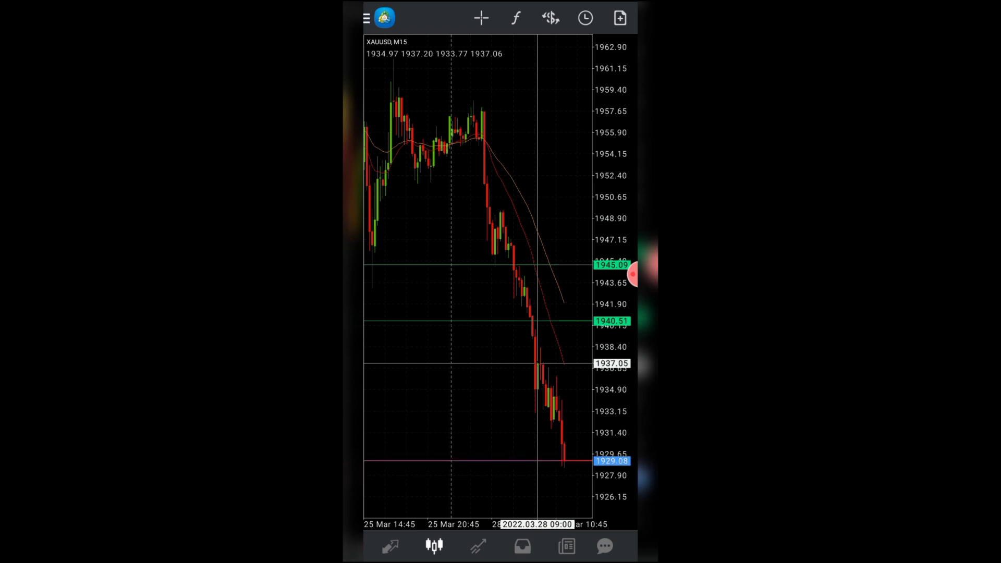
click(478, 546)
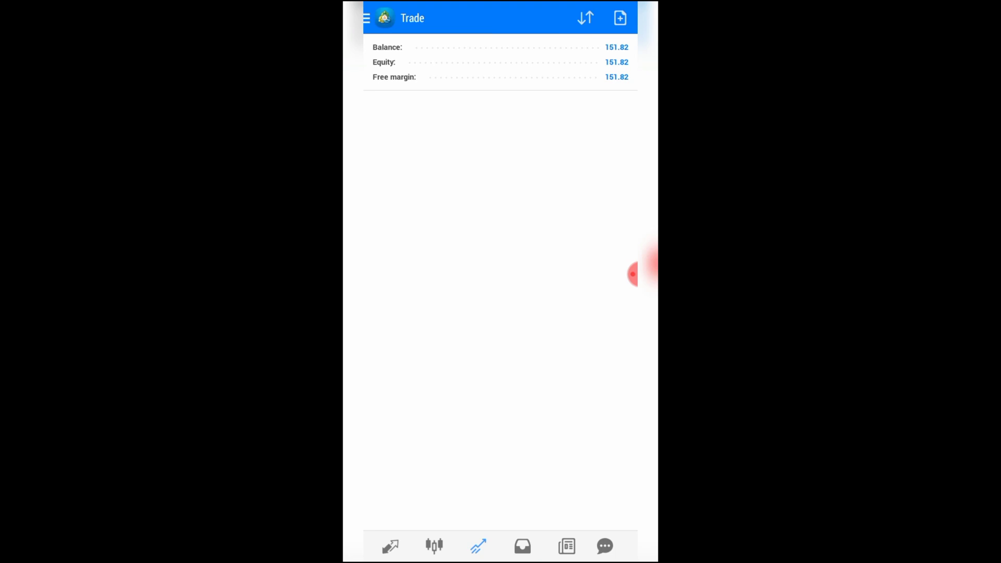
click(434, 546)
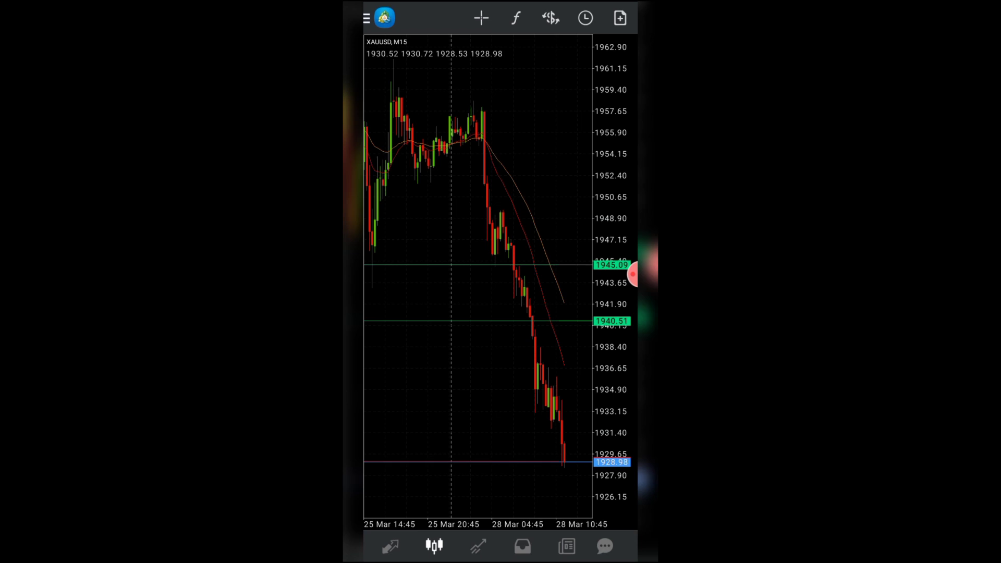
click(478, 546)
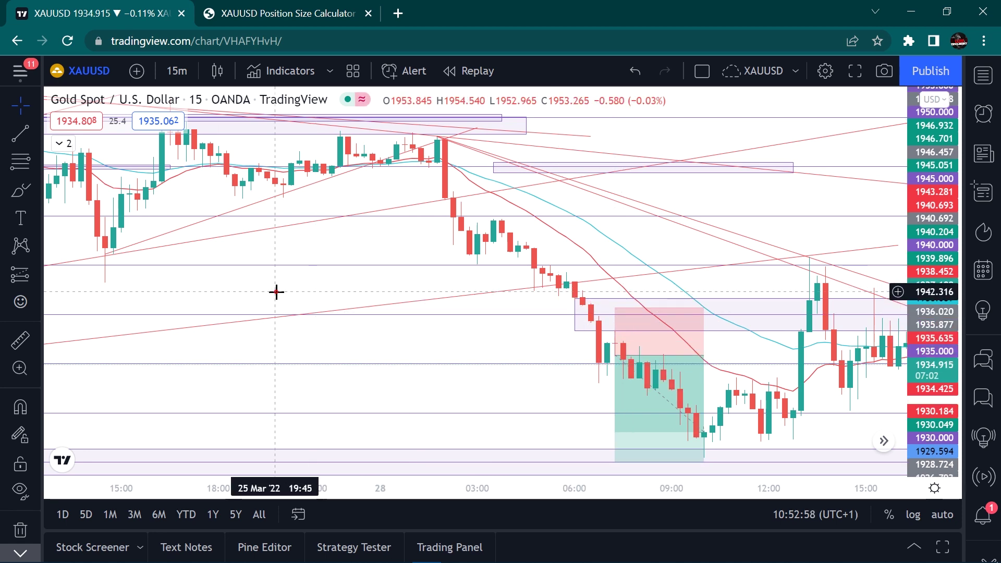
Step: Zoom out the TradingView chart and review the earlier long trades and price structure around 24 March
scroll(275, 291, left, 5)
scroll(348, 327, left, 2)
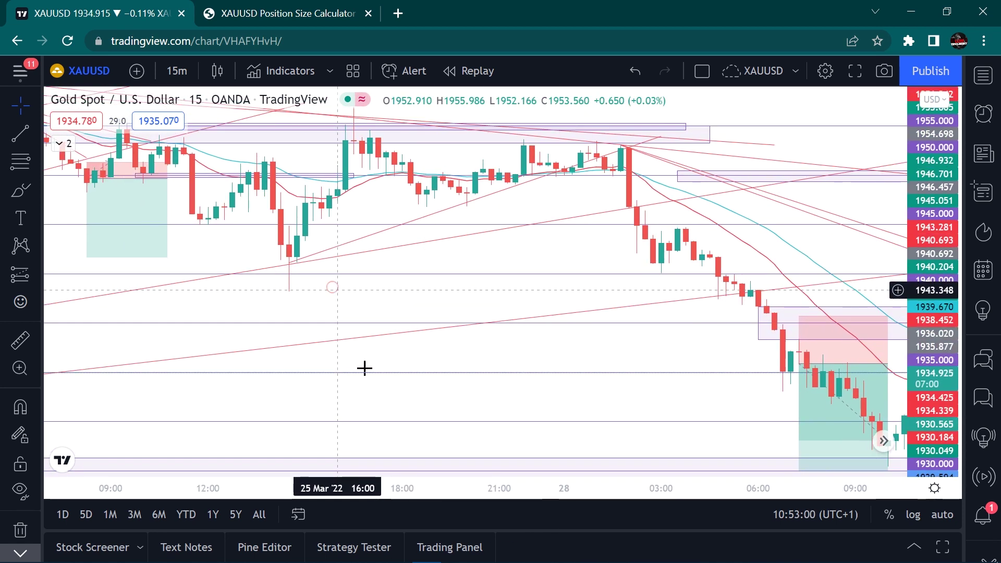
click(436, 442)
click(436, 441)
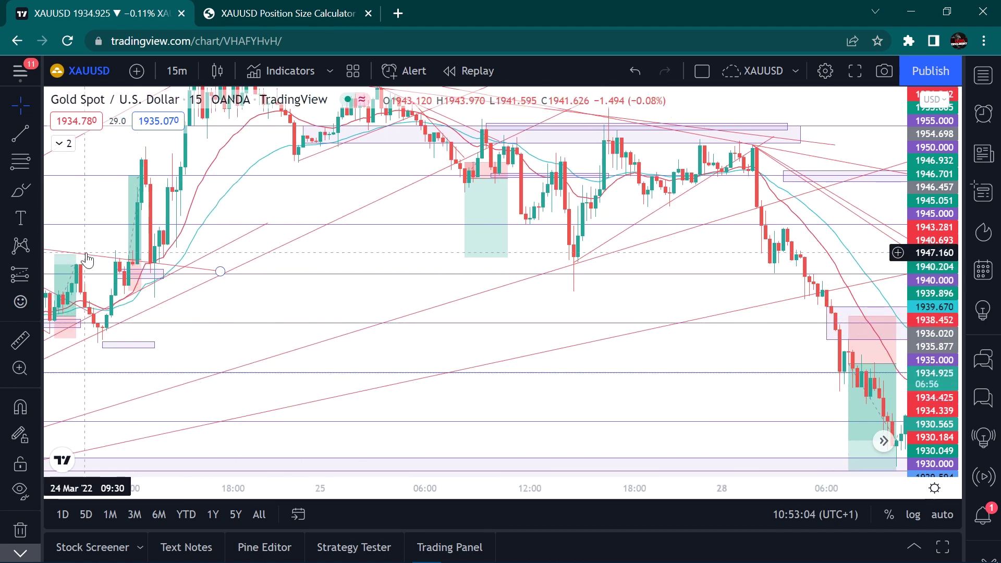
drag(233, 384, 357, 318)
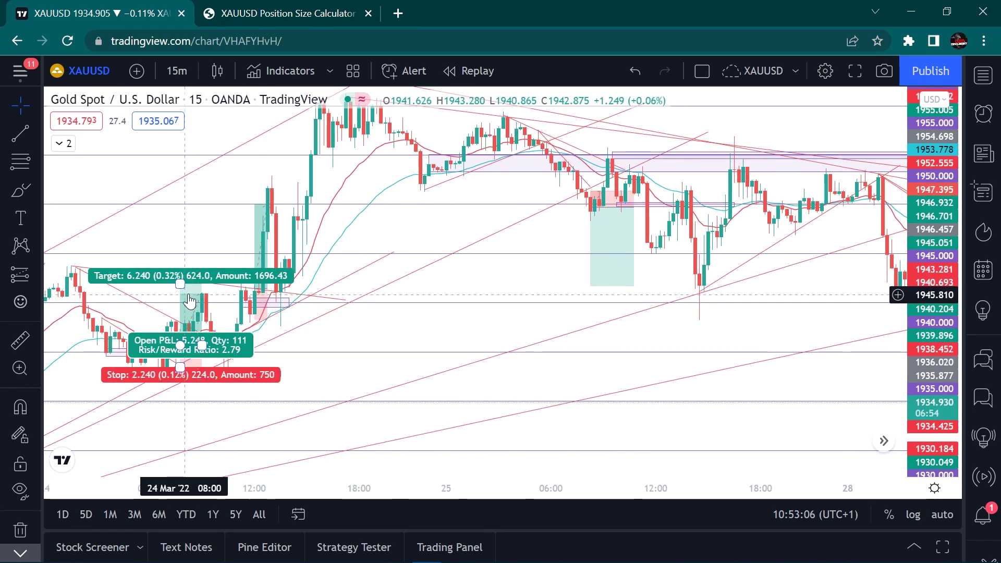
drag(177, 325, 331, 316)
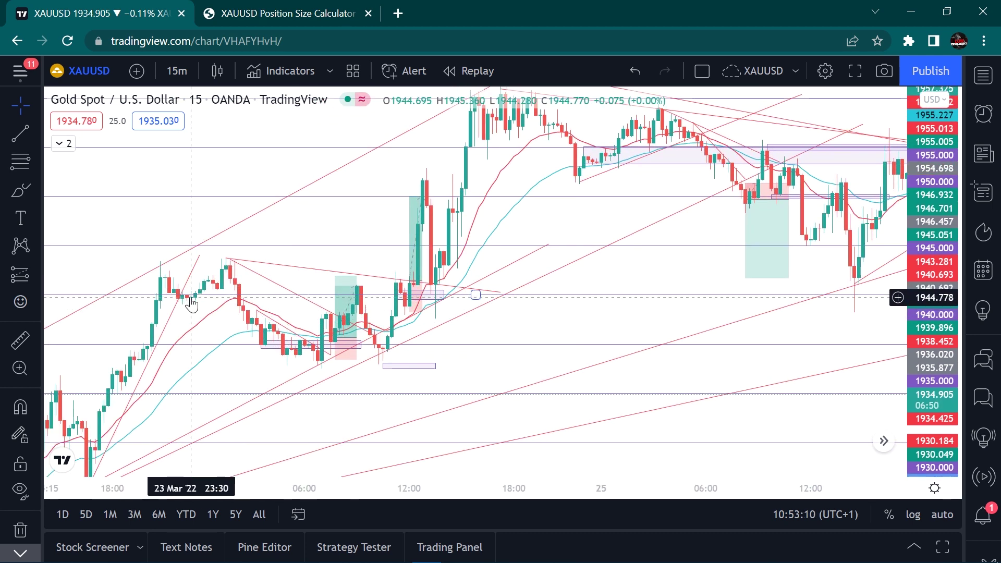
mouse_move(349, 302)
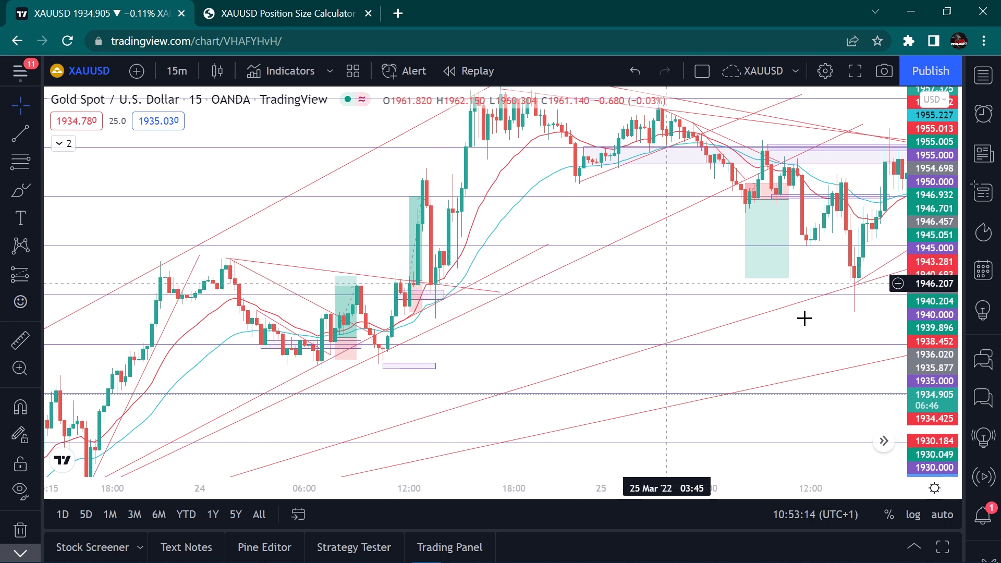
Step: Bring the 28 March short trade back into view and examine the drop through the zone before its entry
drag(870, 328, 451, 306)
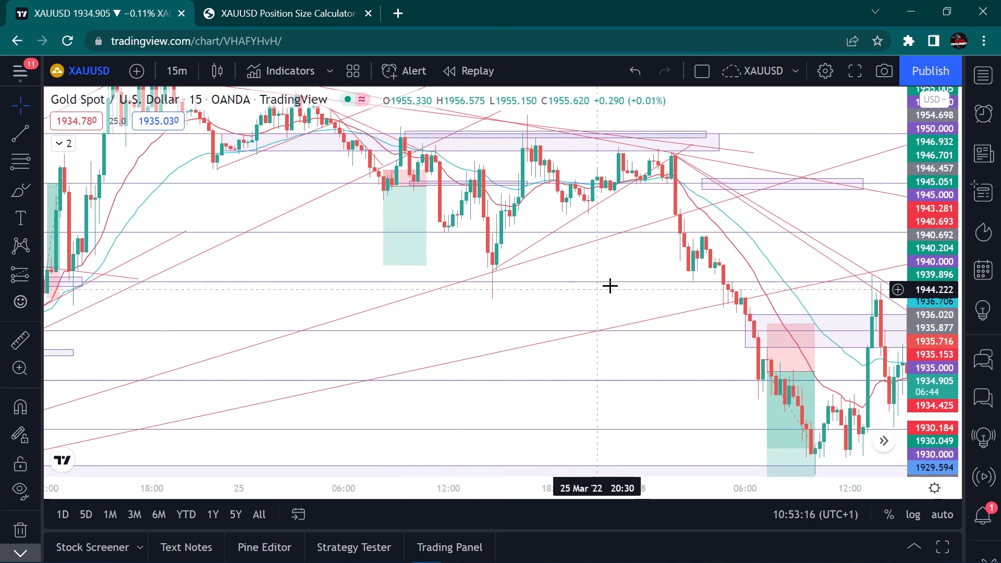
drag(645, 330, 576, 331)
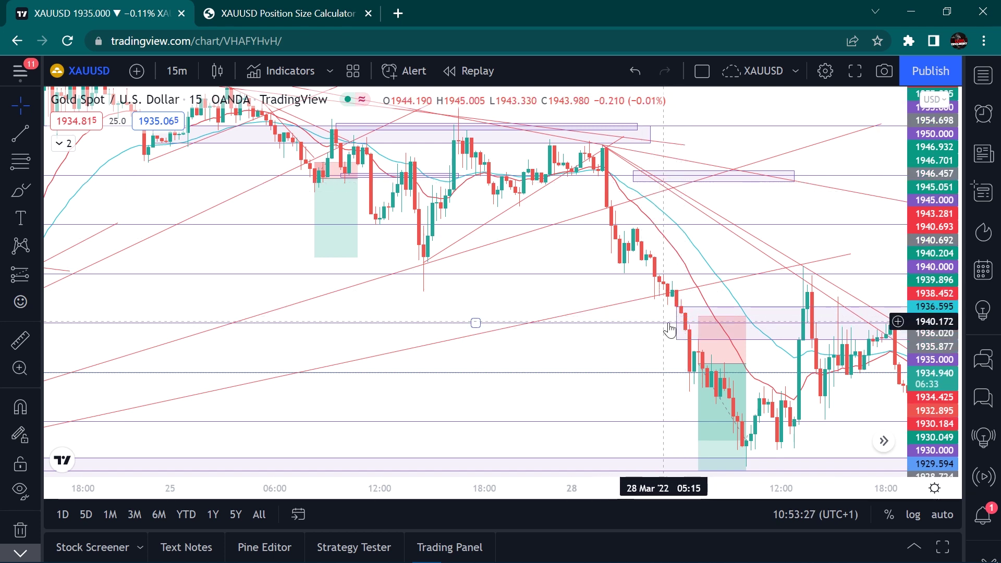
drag(623, 348, 458, 297)
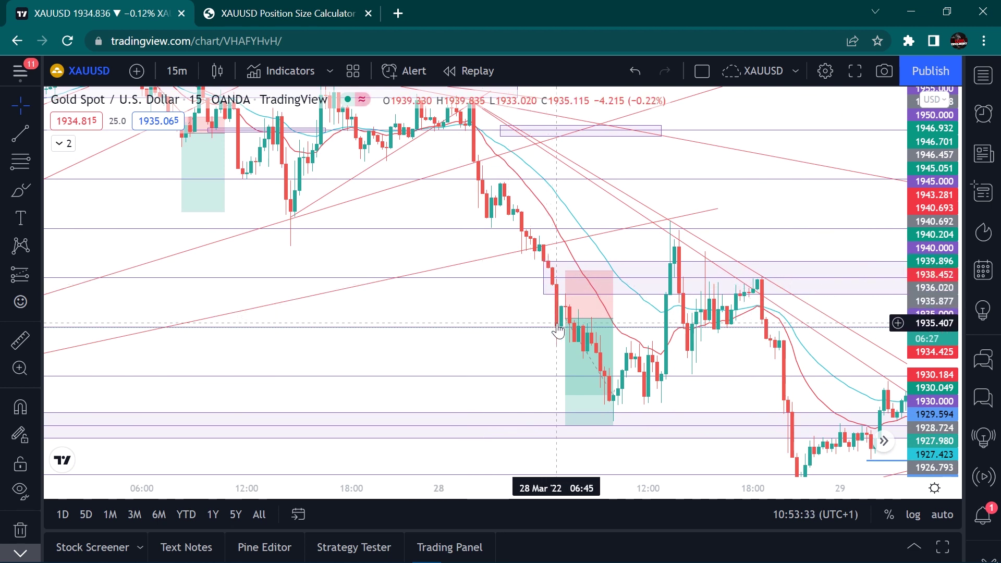
Step: Check the short position's stop, entry and target details against the nearby horizontal level and supply zone
click(570, 312)
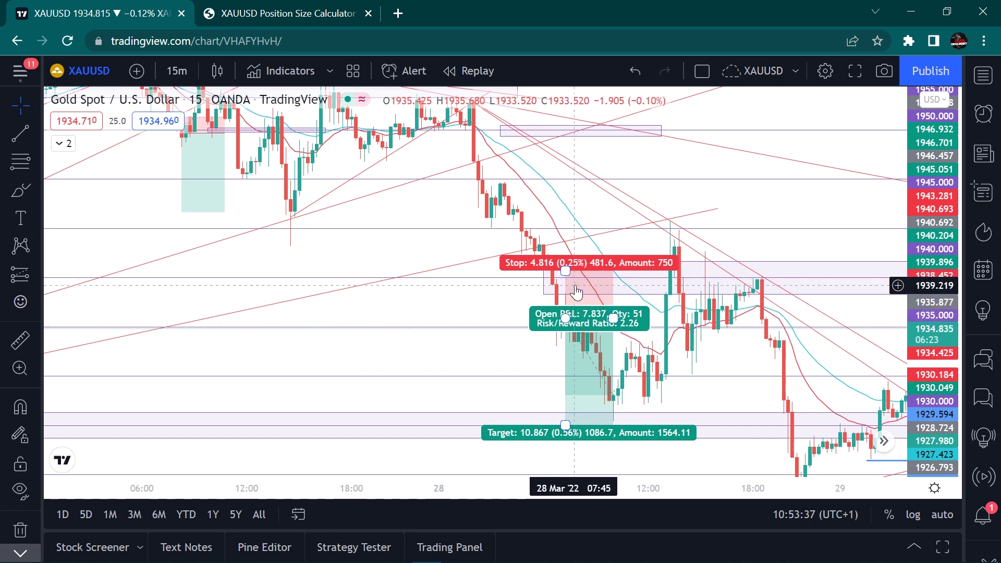
click(505, 342)
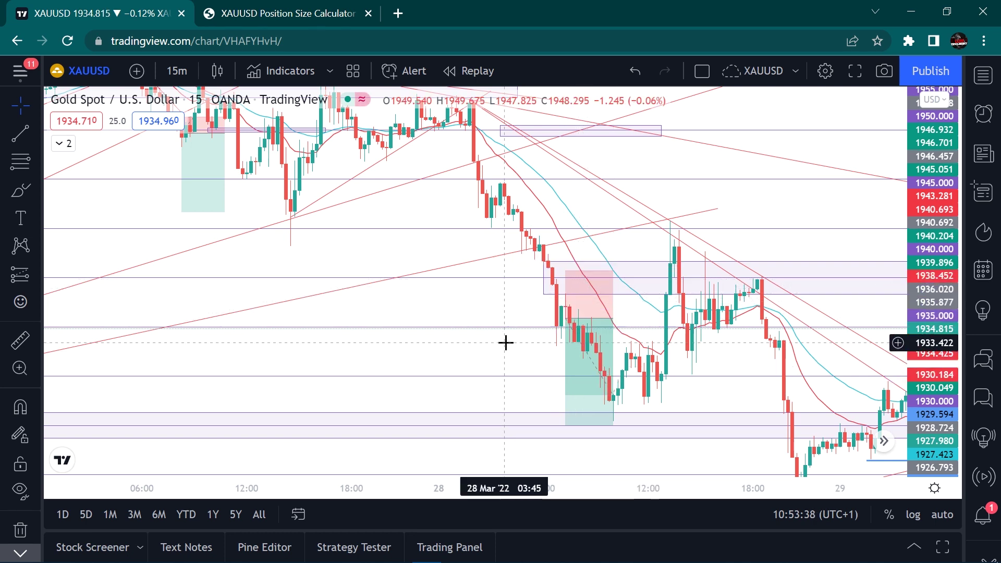
click(551, 335)
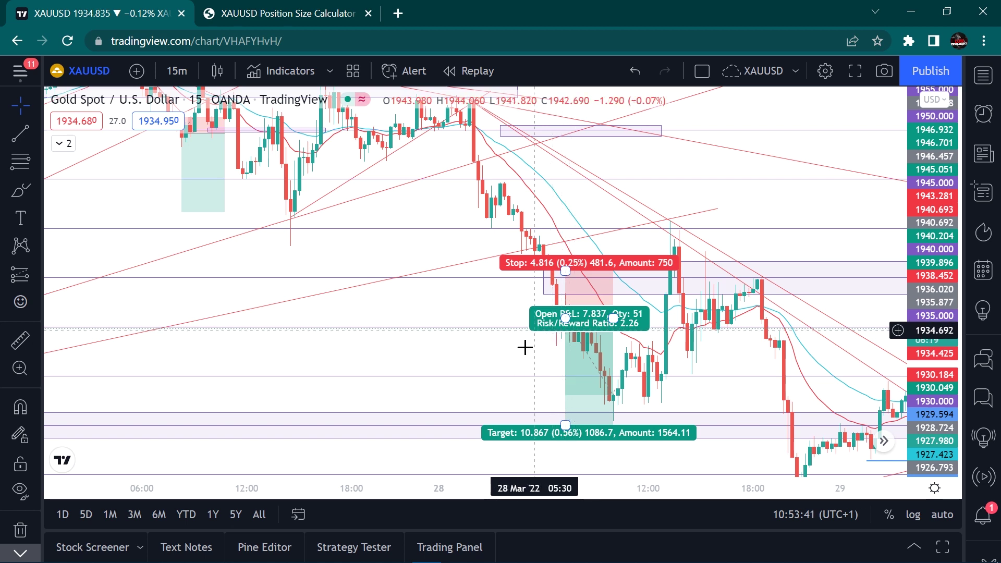
click(504, 331)
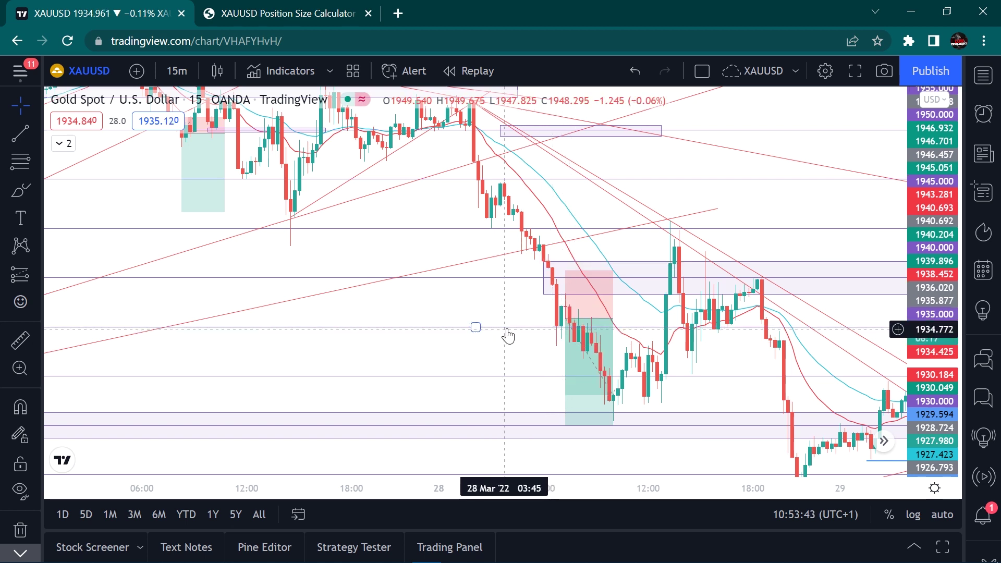
click(569, 290)
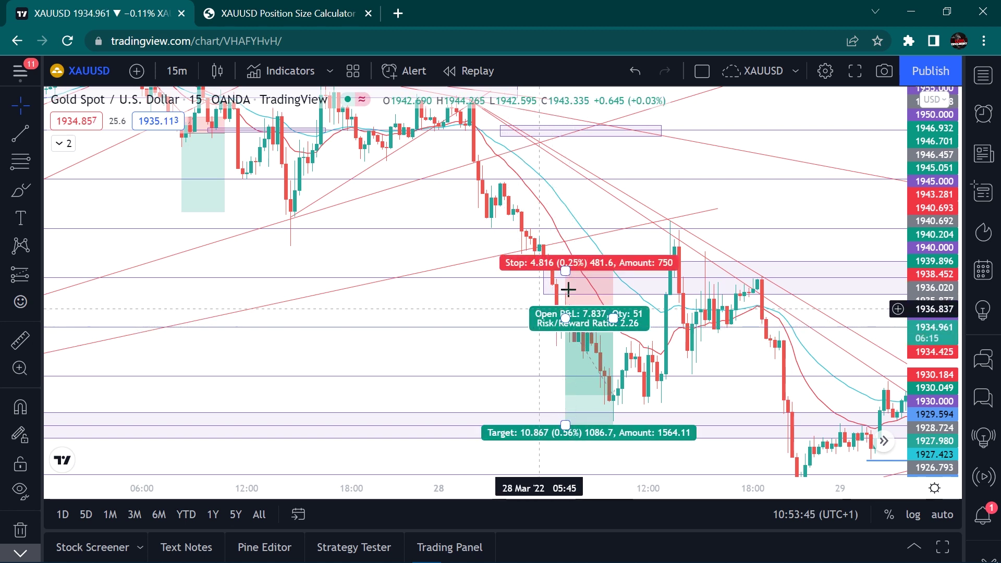
click(545, 295)
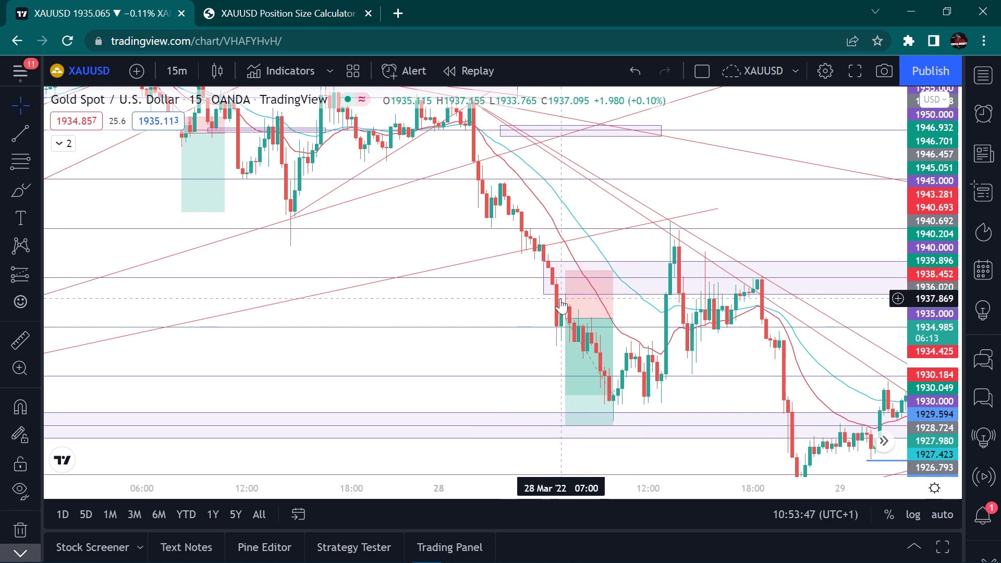
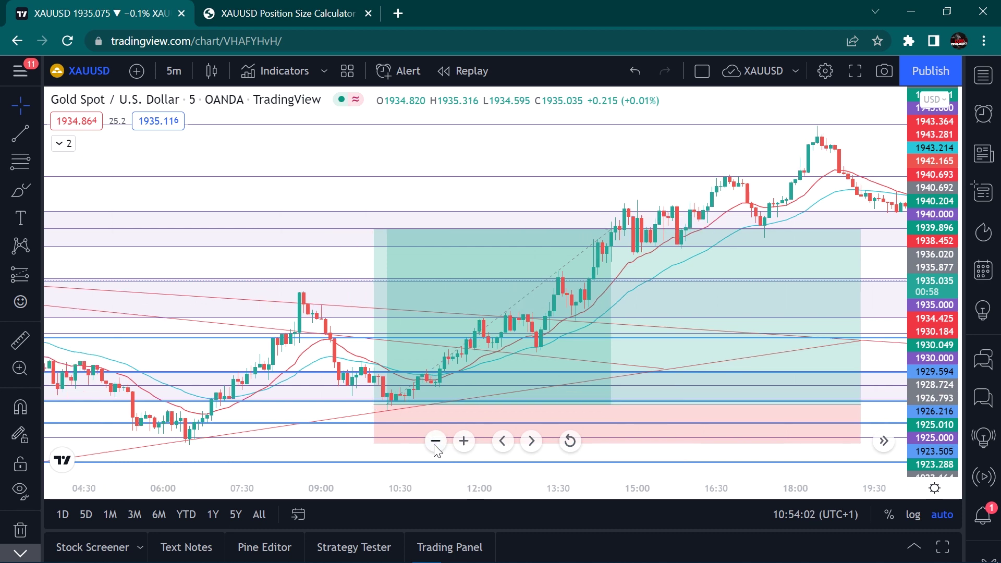
Step: Find the 28 March short trade on the 5-minute XAUUSD chart and view it and the surrounding price action up close
click(436, 442)
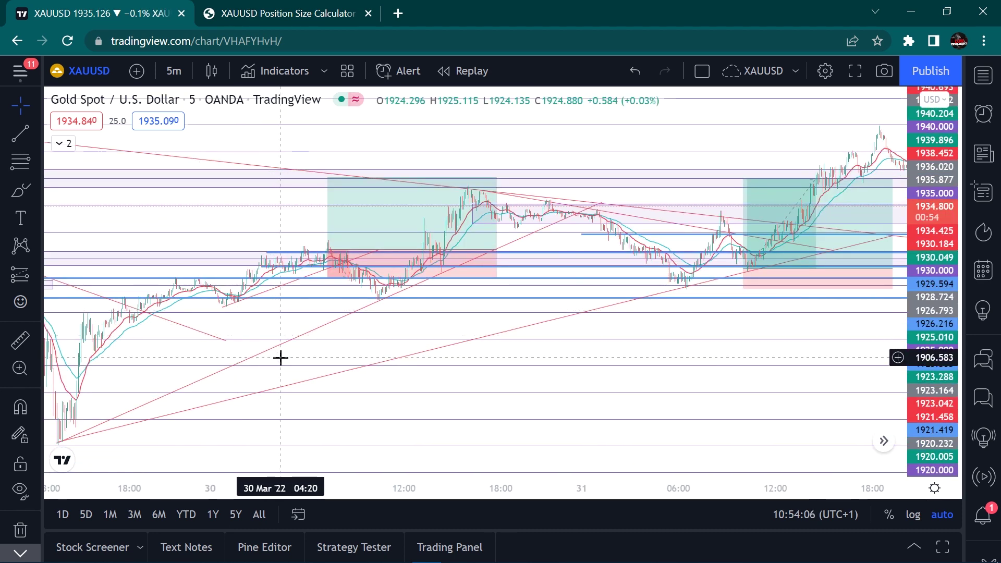
scroll(280, 358, left, 10)
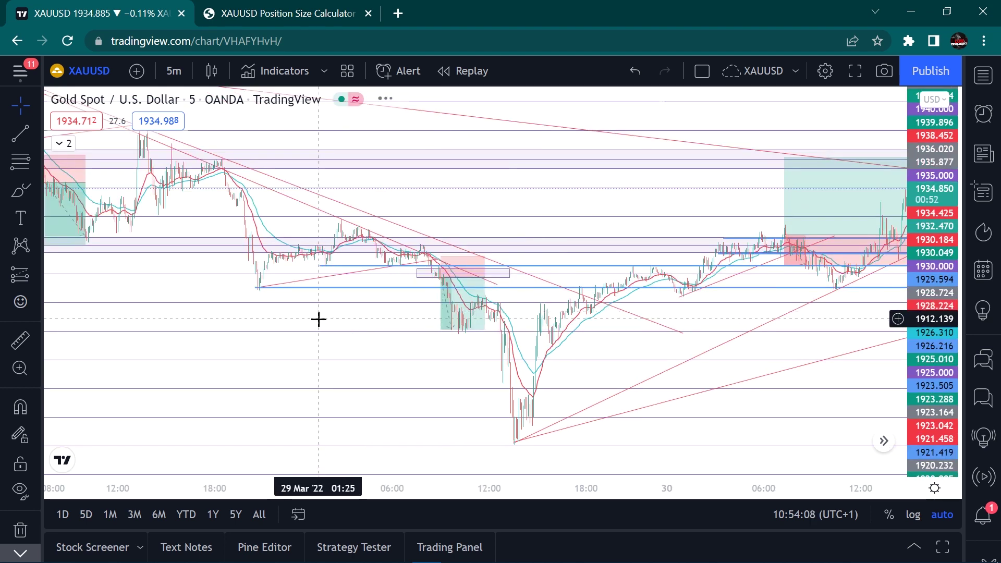
scroll(318, 320, left, 7)
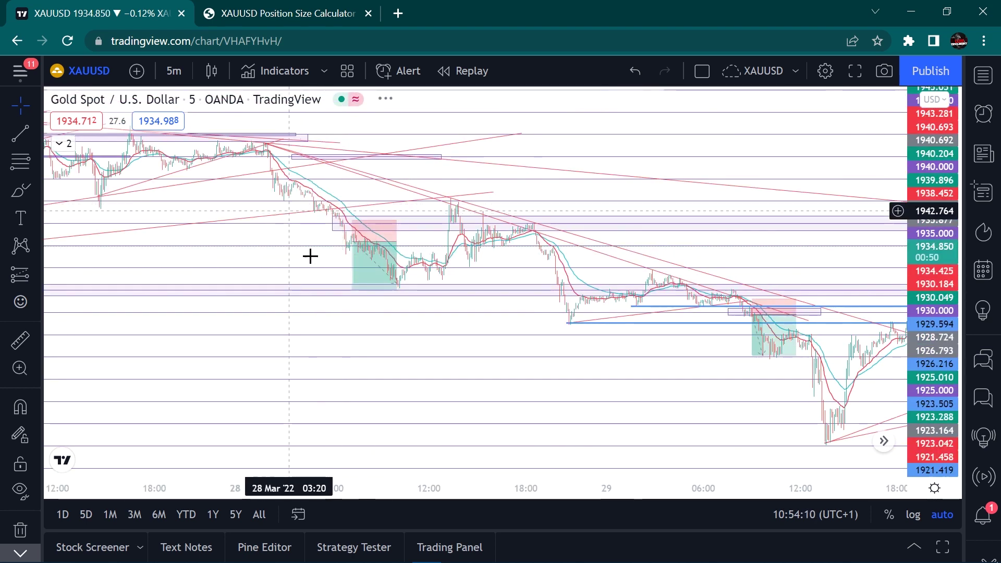
click(462, 441)
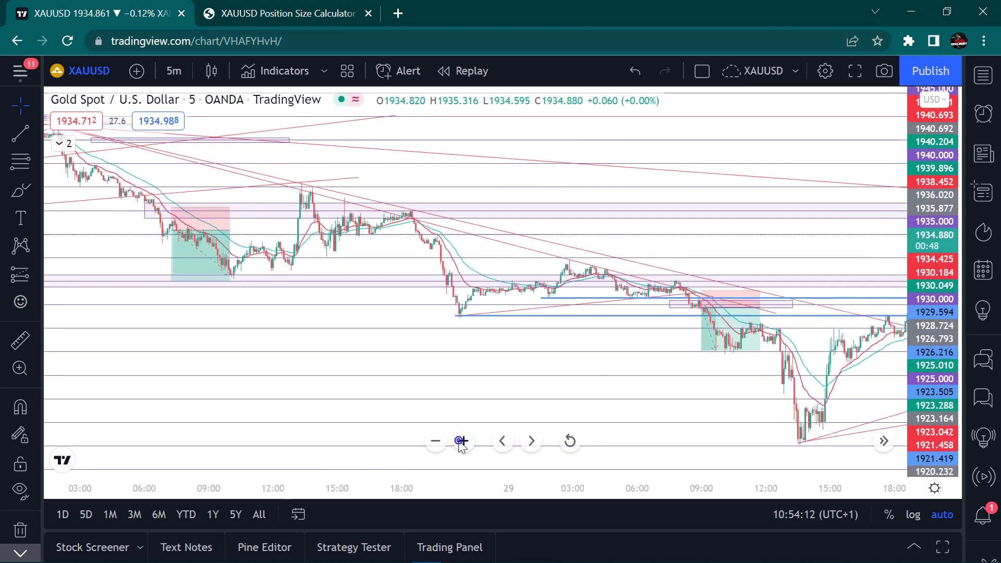
drag(219, 324, 664, 438)
click(464, 440)
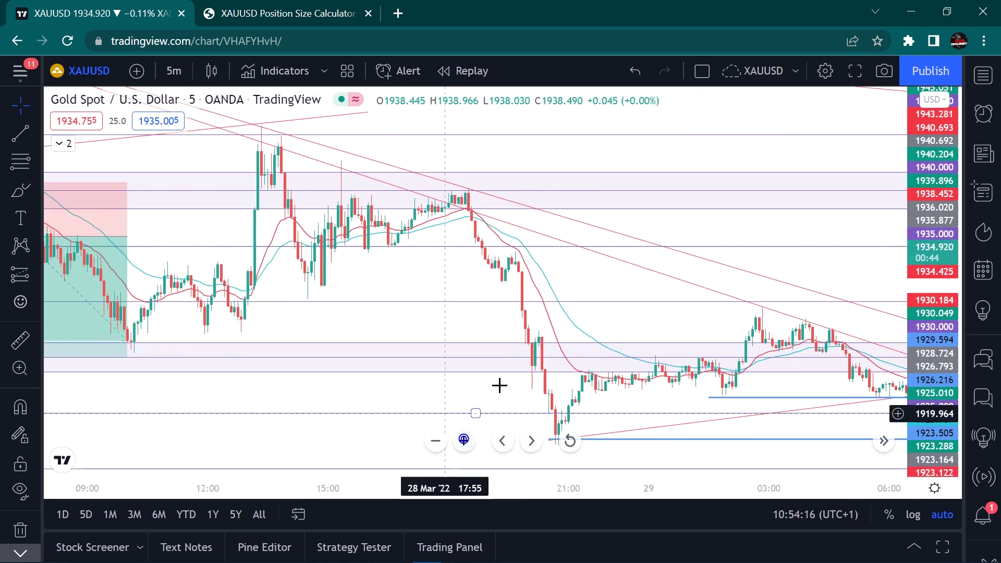
drag(324, 329, 798, 385)
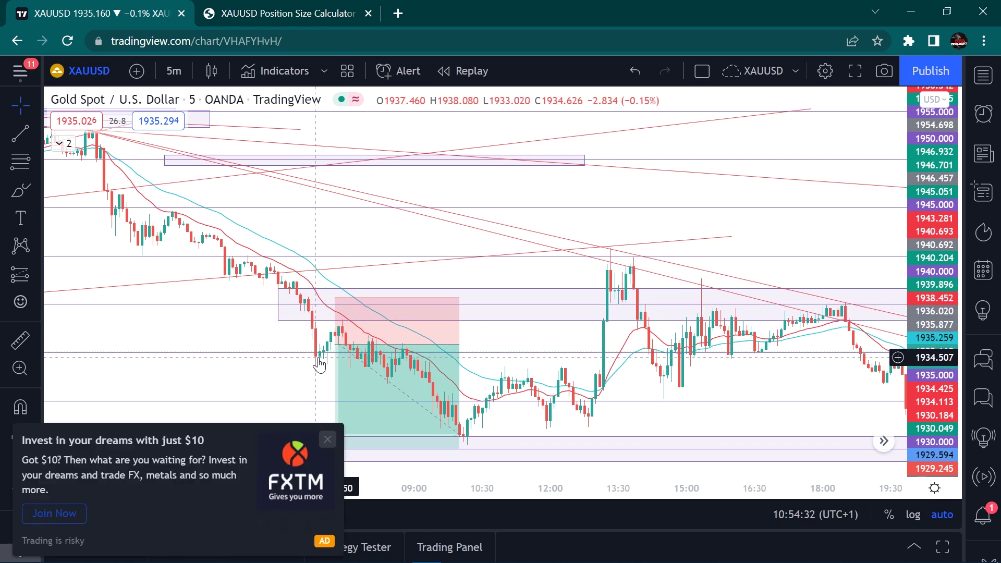
Step: Dismiss the advertisement and examine the 28 March short's entry, stop and target against the supply zone on the 5-minute chart
click(327, 439)
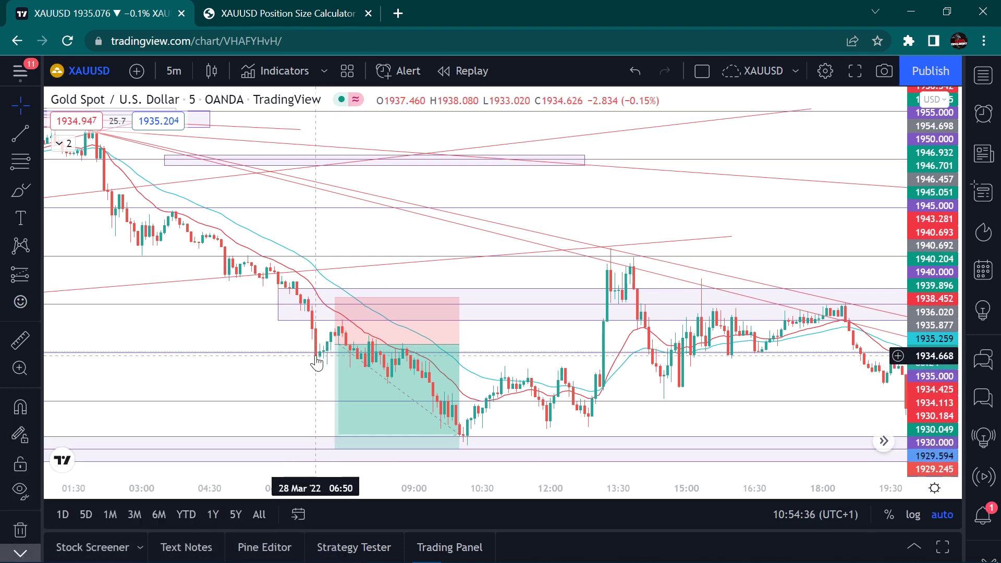
click(346, 322)
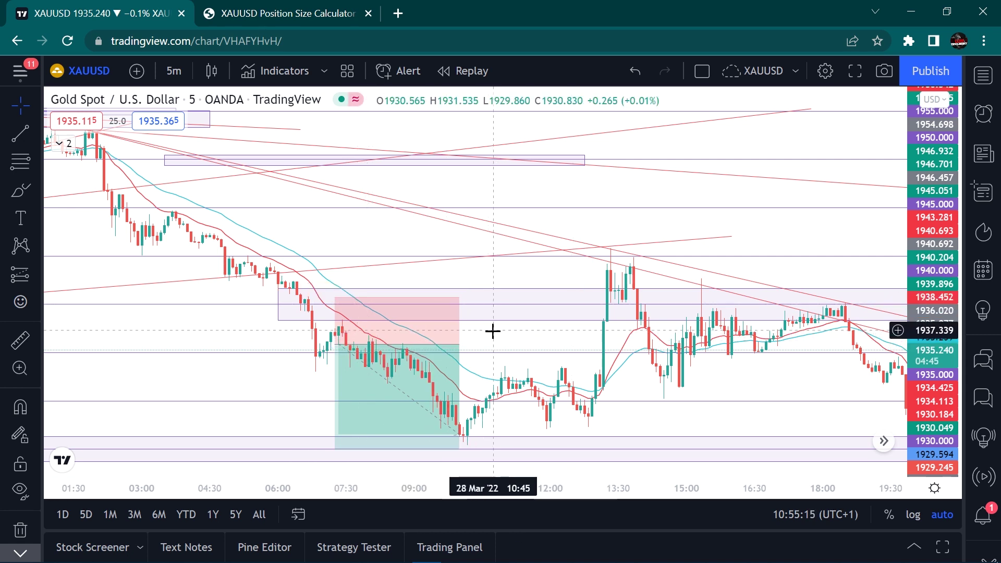
scroll(533, 242, left, 1)
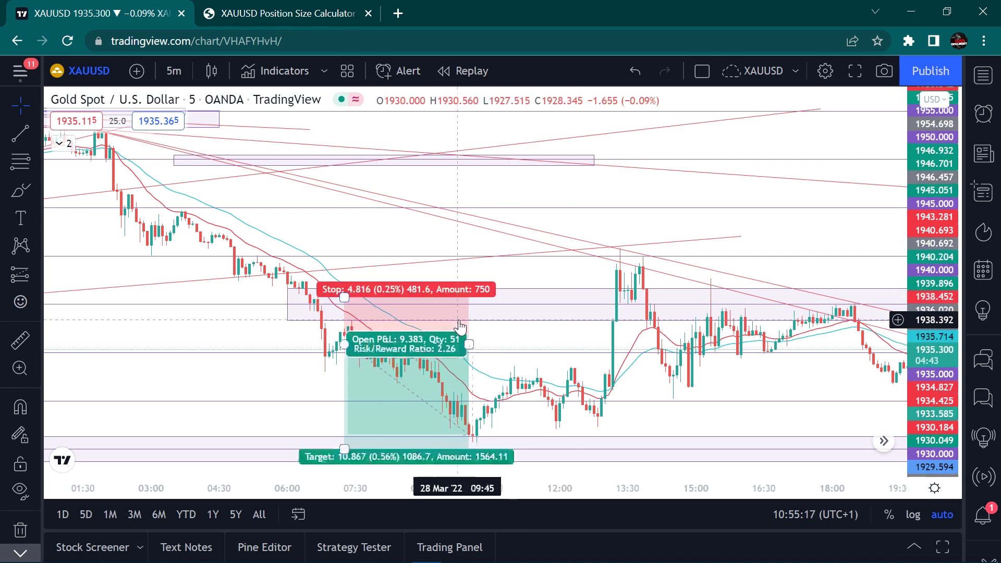
drag(937, 227, 938, 232)
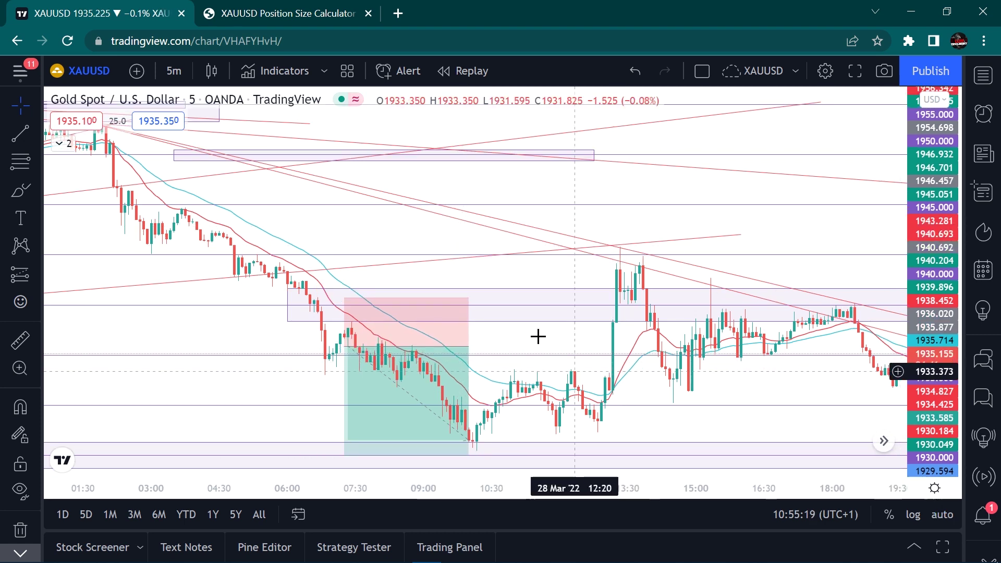
drag(538, 336, 414, 293)
click(414, 293)
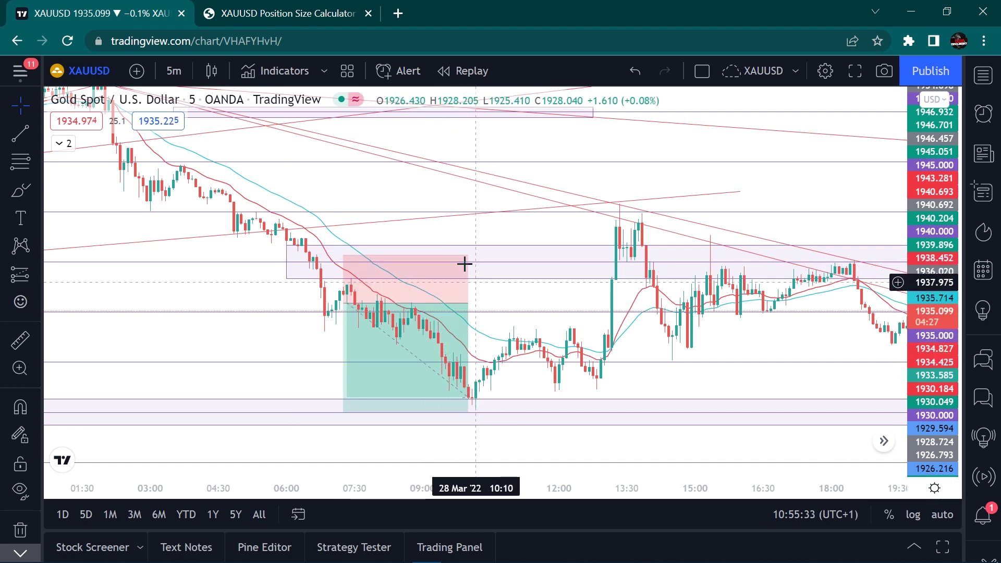
Step: In the Myfxbook XAUUSD position size calculator, set the account size to 100 and the risk as money to 25 USD
click(310, 17)
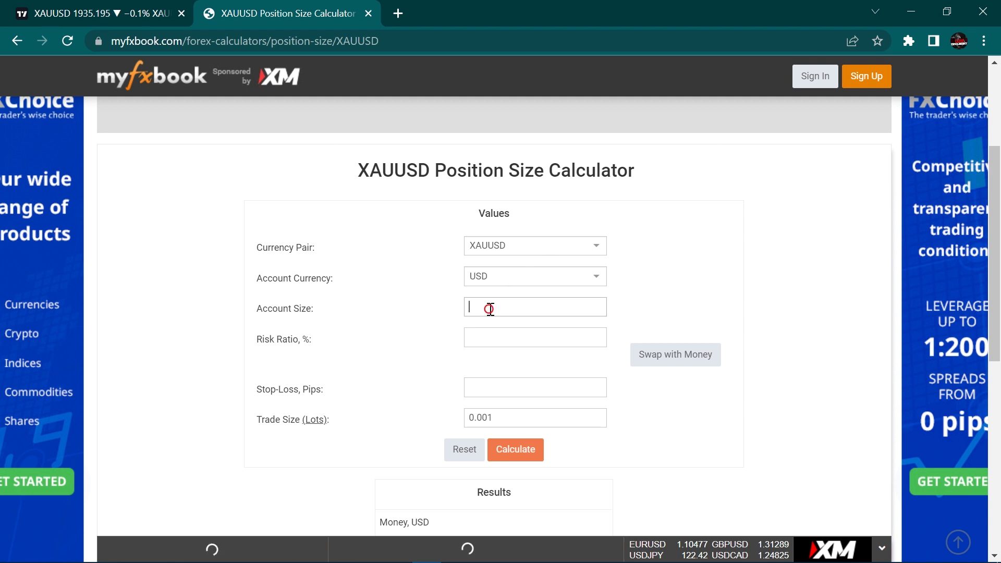
key(BackSpace)
text(100)
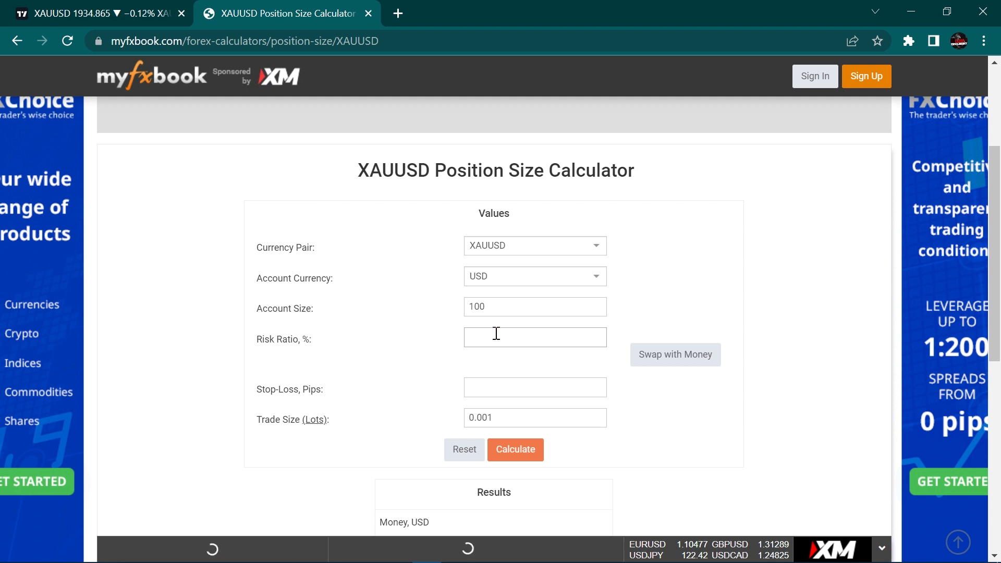
click(649, 342)
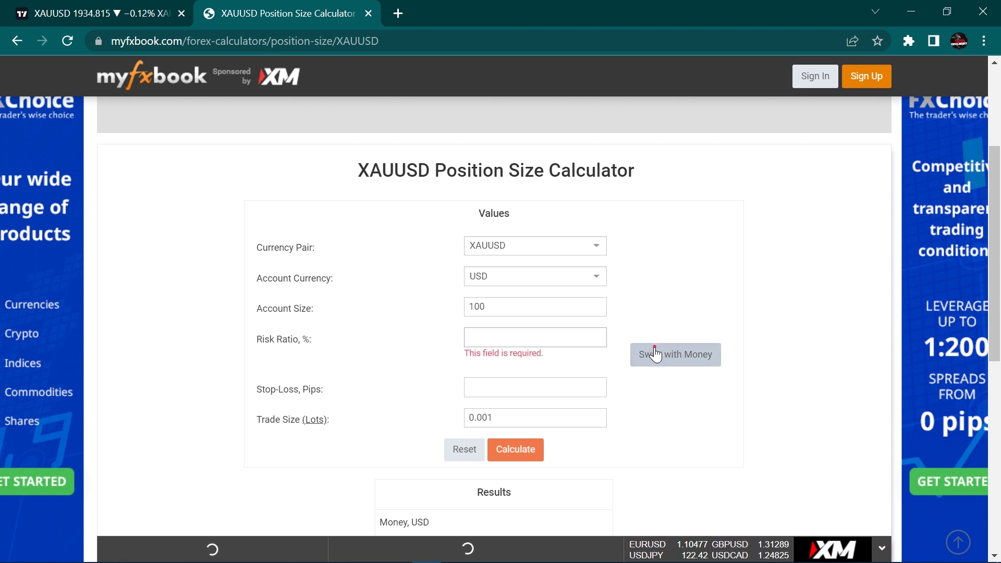
click(575, 334)
text(25)
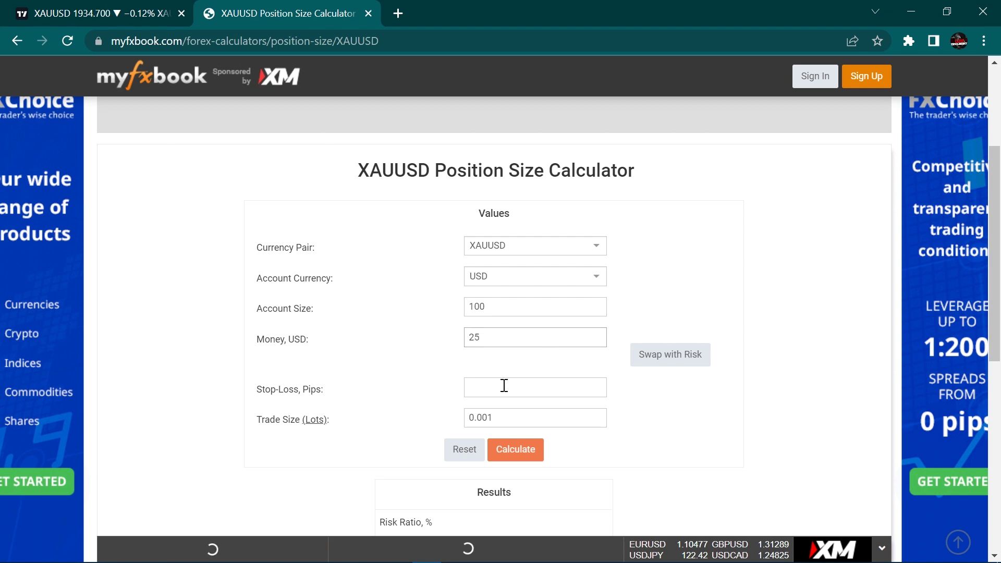
Step: Check the short's stop distance on the chart, then calculate the position size with a 48-pip stop-loss and 0.01-lot trade size
click(103, 7)
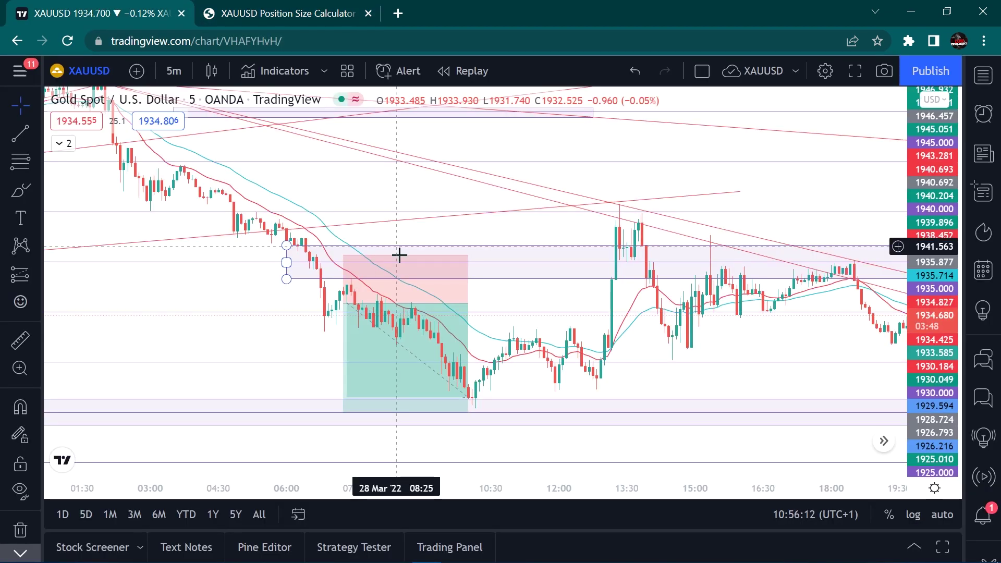
click(420, 277)
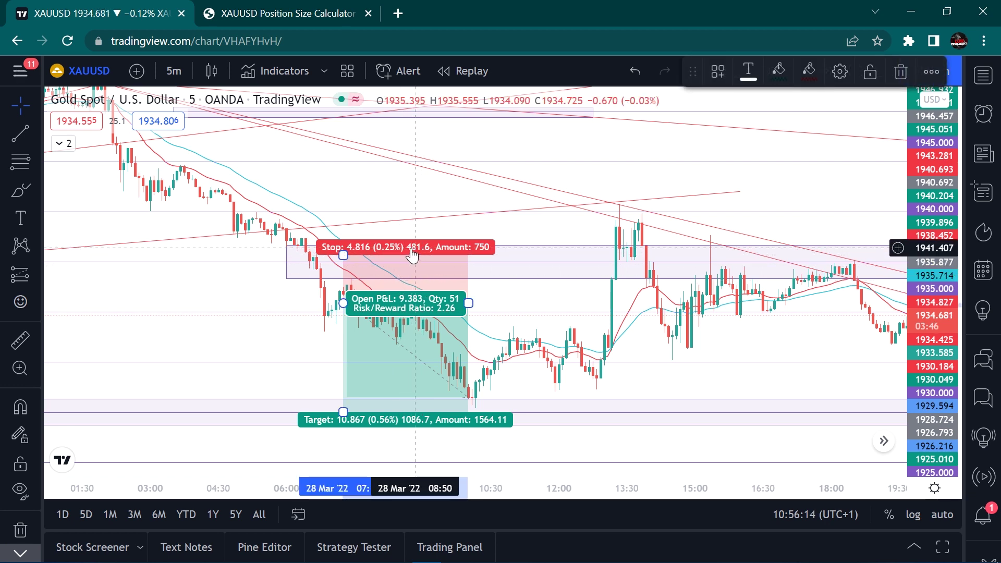
click(328, 8)
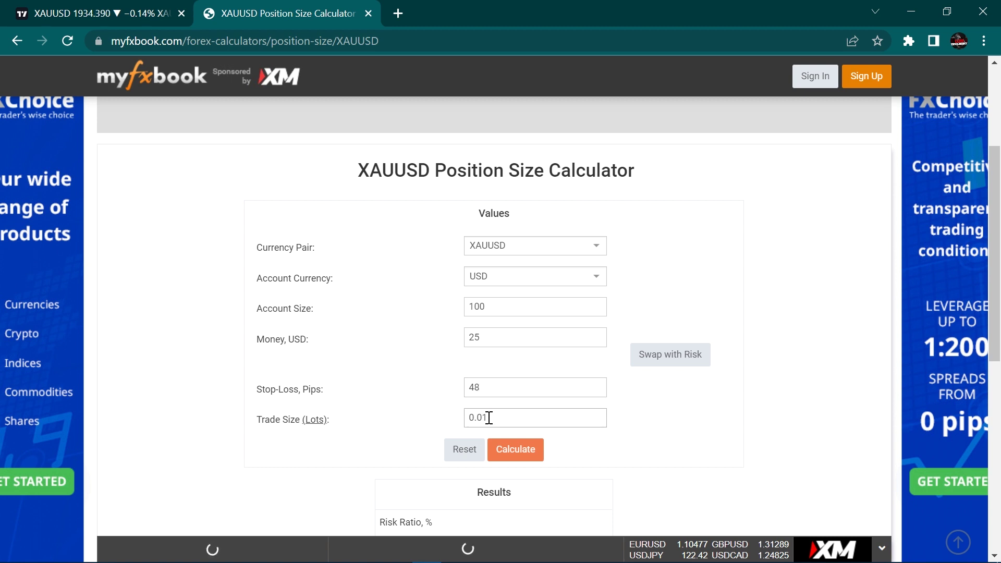
click(509, 451)
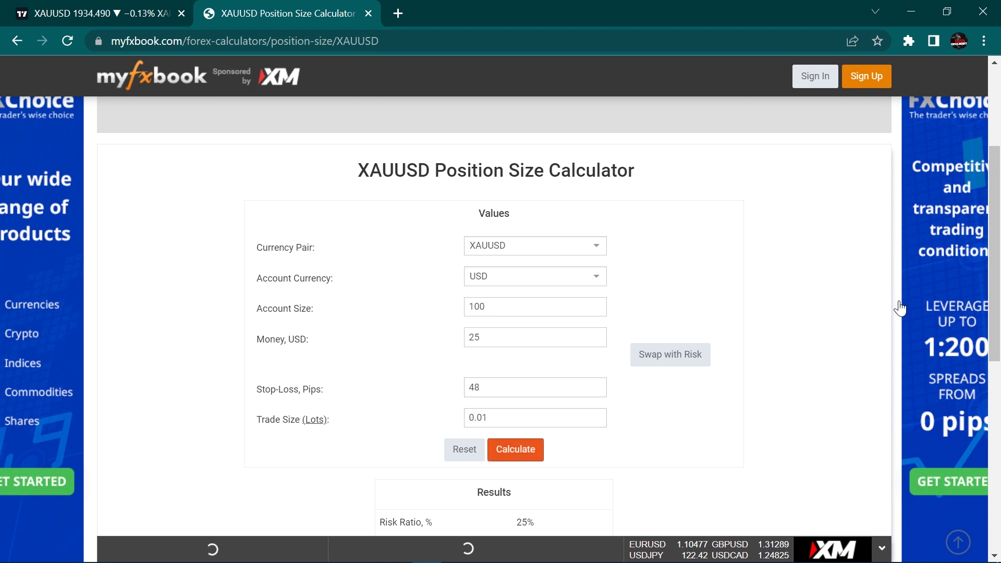
scroll(900, 308, down, 3)
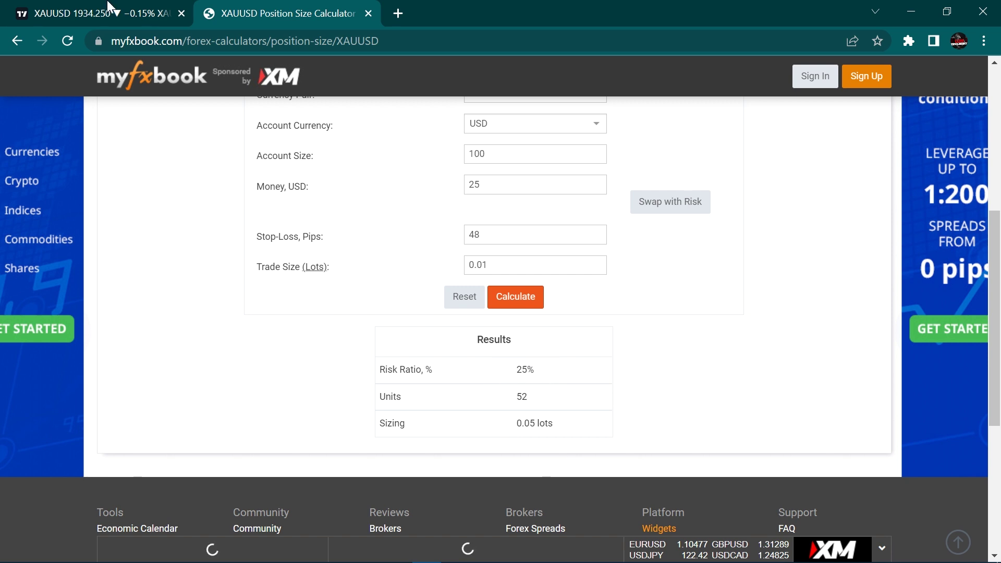
Step: Return to the TradingView chart and trace the zone at the short's target back to its origin around 23 March
click(94, 13)
drag(309, 339, 370, 313)
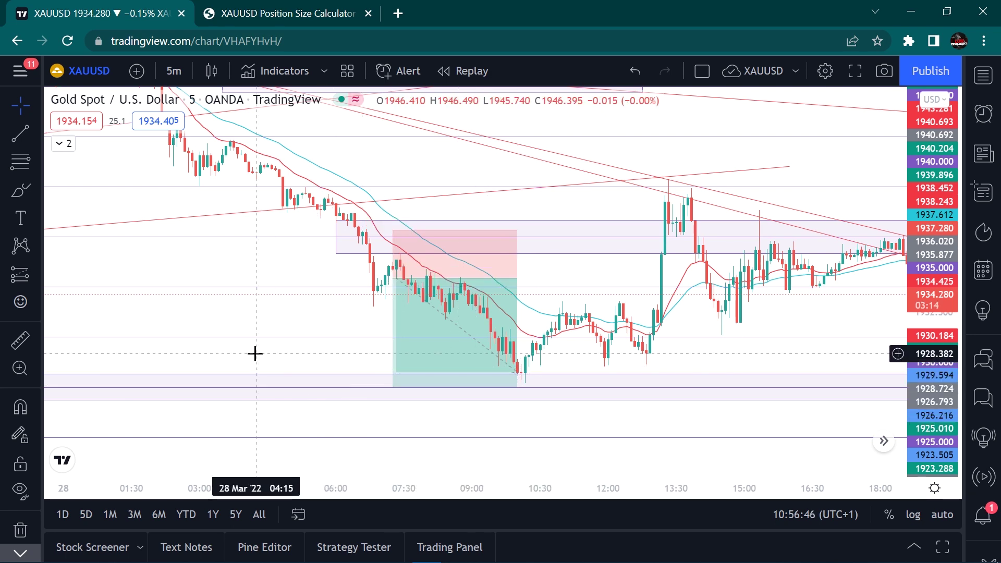
drag(350, 349, 715, 389)
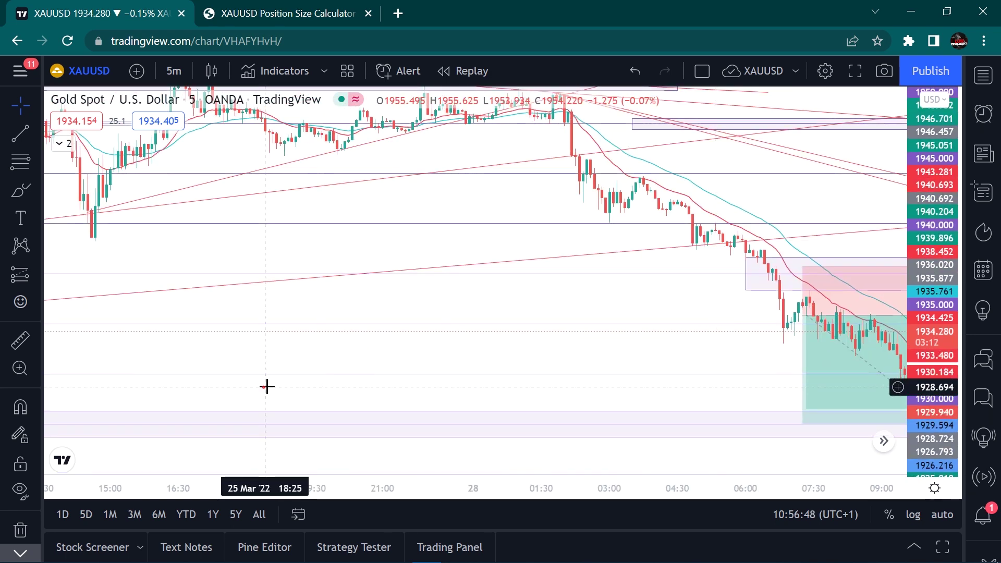
drag(264, 387, 728, 344)
drag(298, 362, 717, 331)
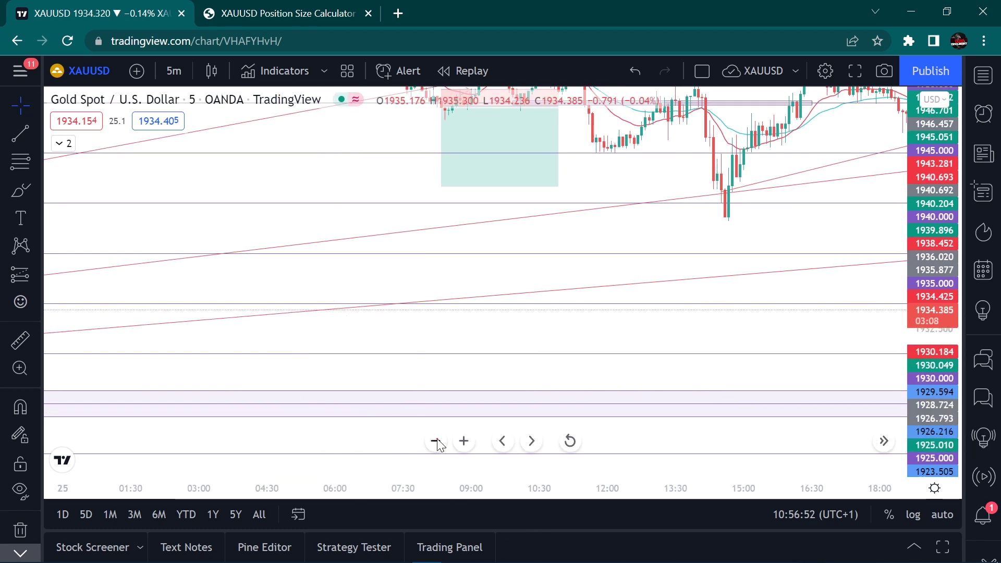
click(437, 441)
click(437, 441)
click(437, 441)
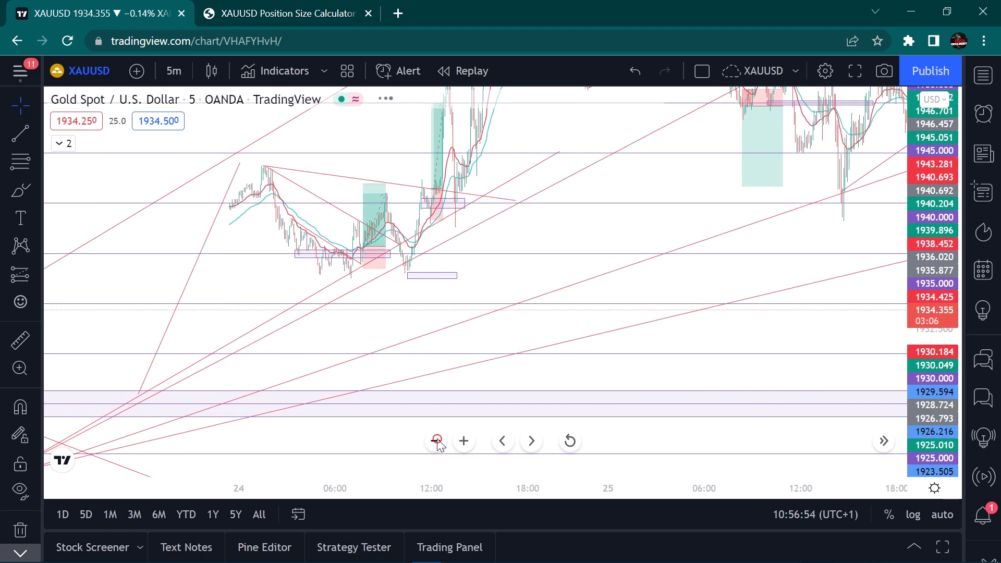
click(437, 441)
click(437, 441)
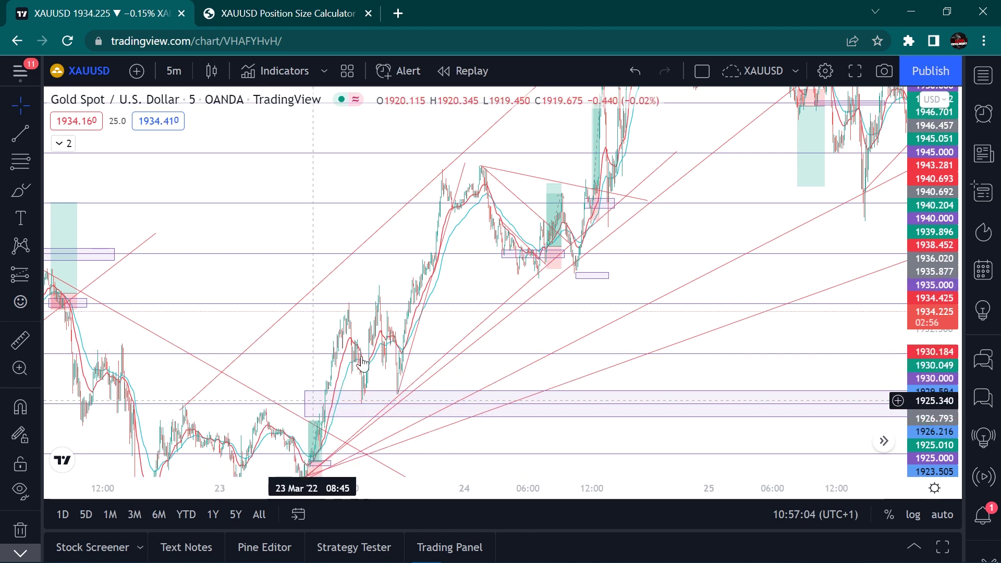
Step: Examine the price reaction at the 28 March short's target zone and follow the price down to the 29 March short trade
drag(764, 366, 306, 304)
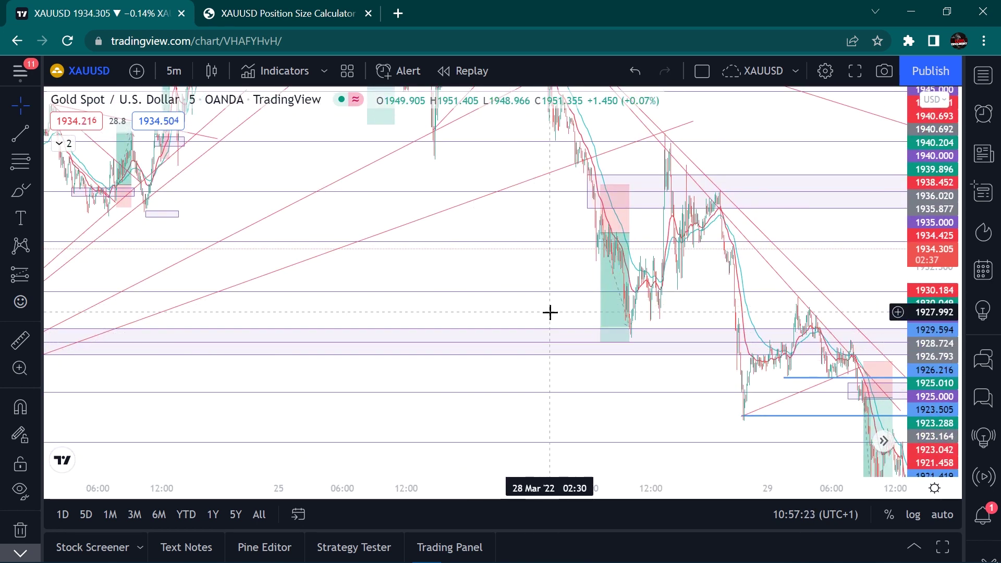
drag(549, 313, 425, 316)
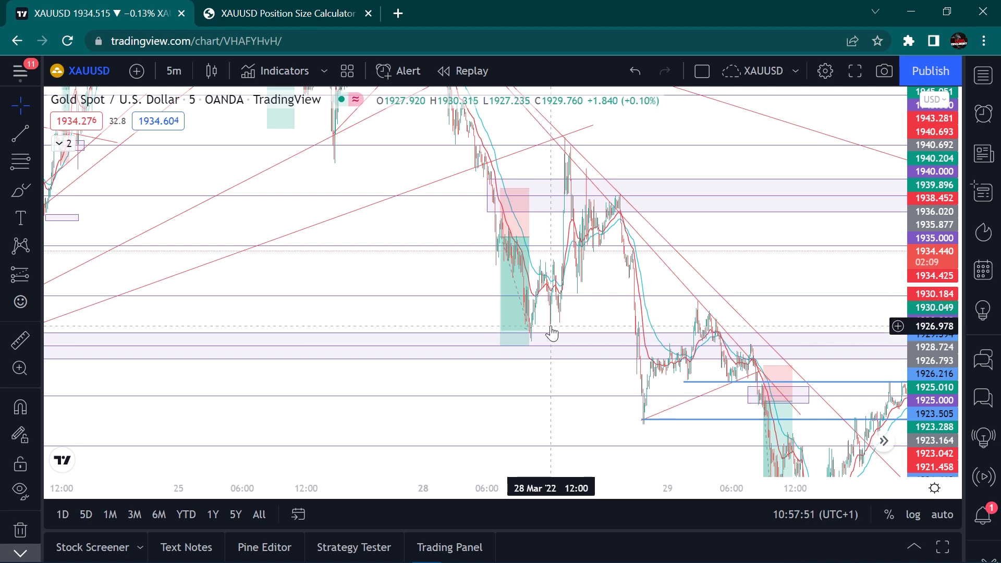
scroll(551, 331, up, 3)
drag(398, 293, 514, 327)
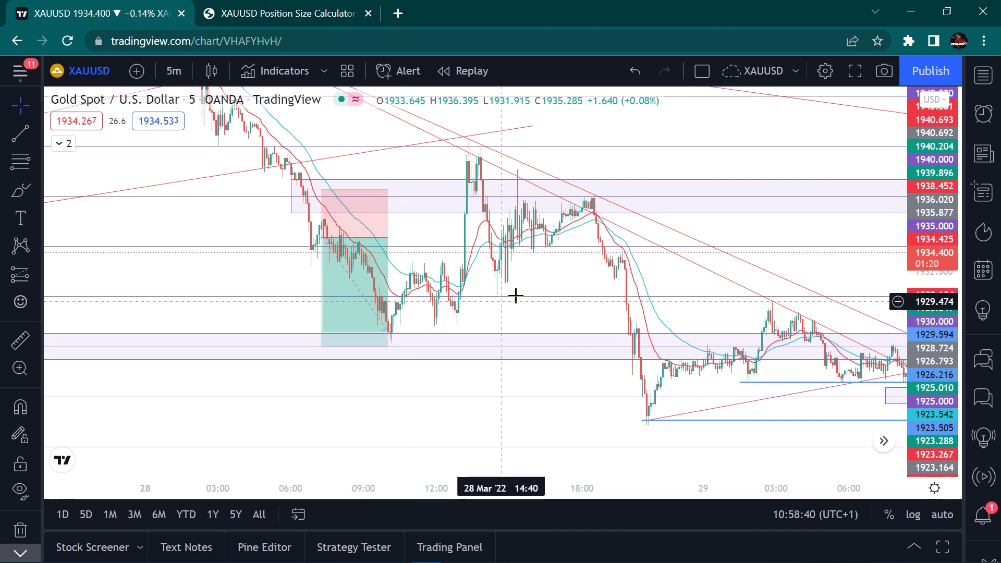
drag(555, 301, 336, 266)
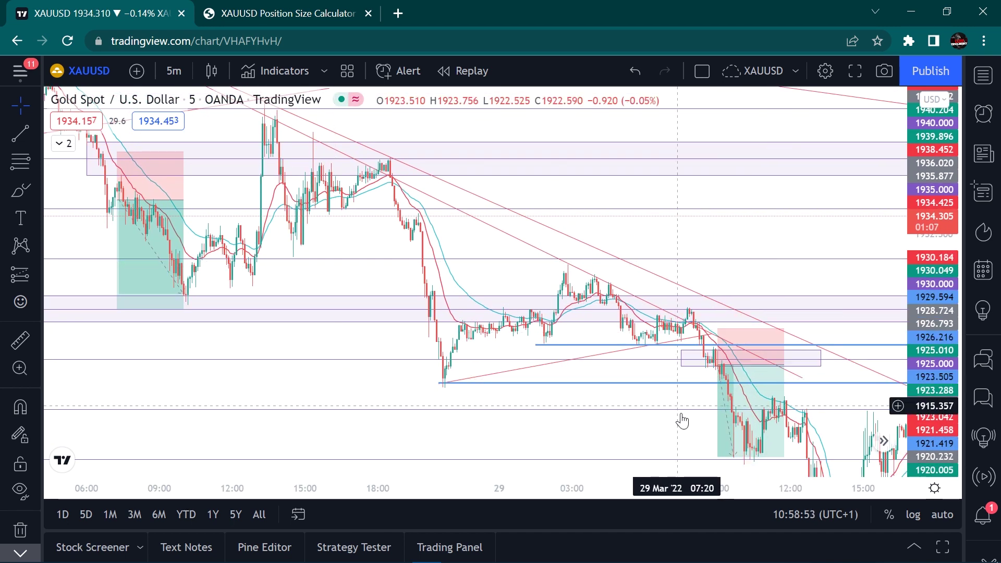
drag(678, 399, 478, 239)
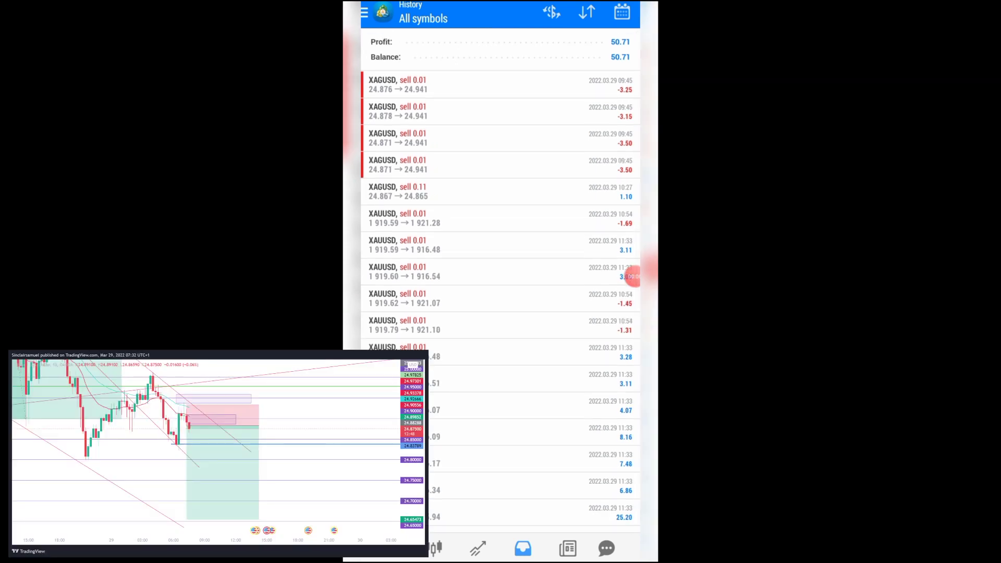
Step: In the mobile trading app's history, inspect the details of the 29 March XAGUSD sell 0.01 trades one by one
click(498, 111)
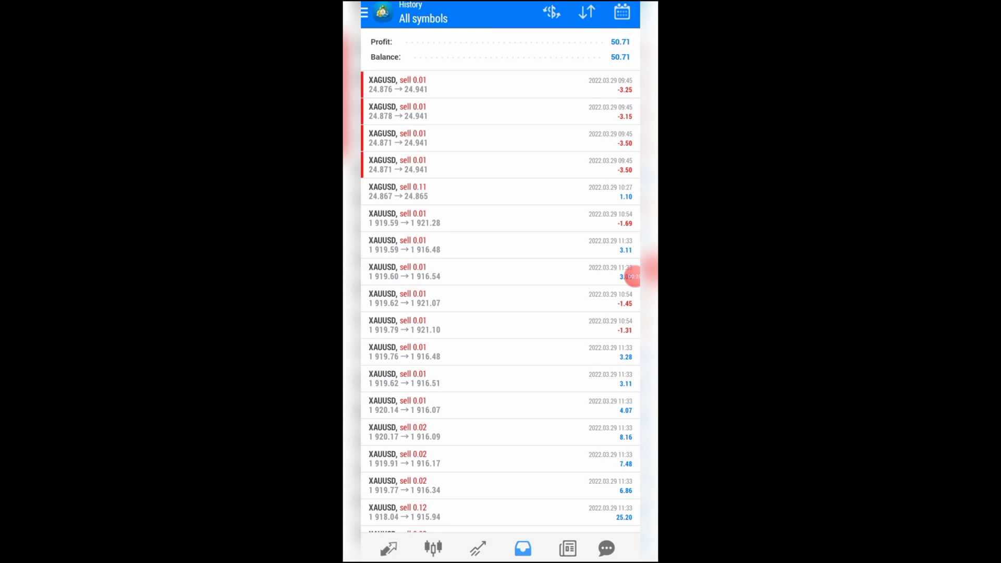
click(470, 111)
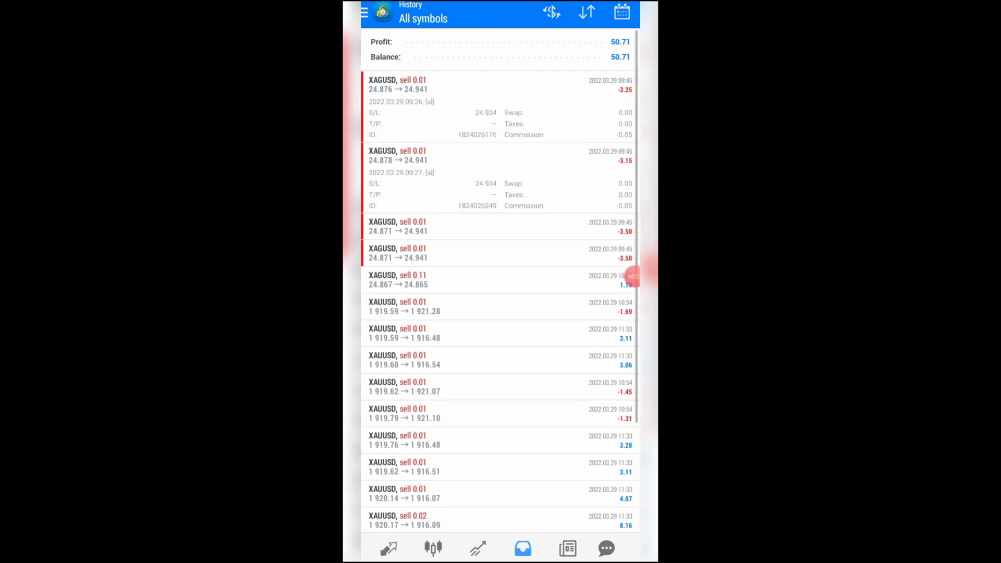
click(469, 182)
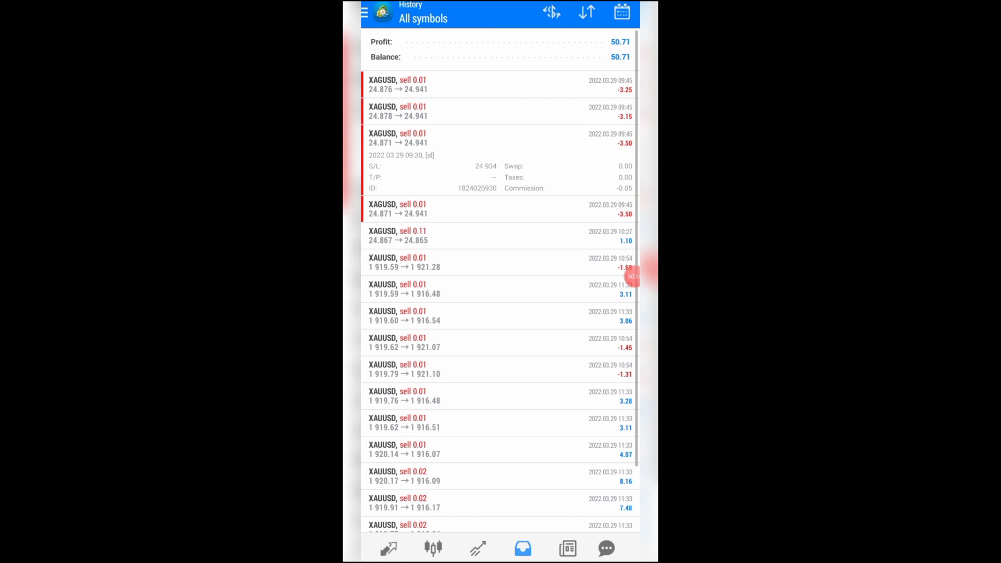
click(469, 157)
click(469, 164)
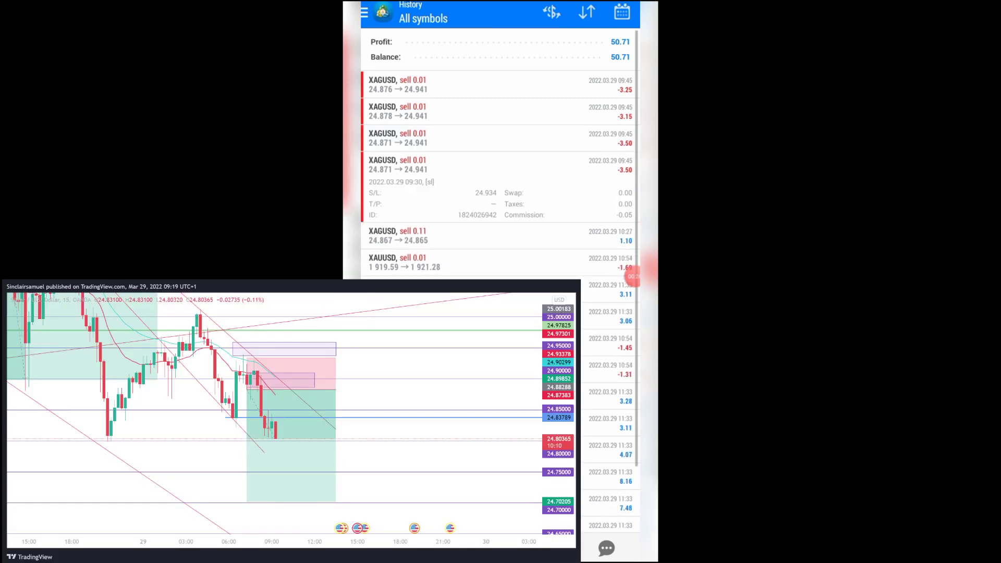
Step: Inspect the details of the last XAGUSD sell 0.01 trade and the XAGUSD sell 0.11 trade in the 29 March history
click(469, 164)
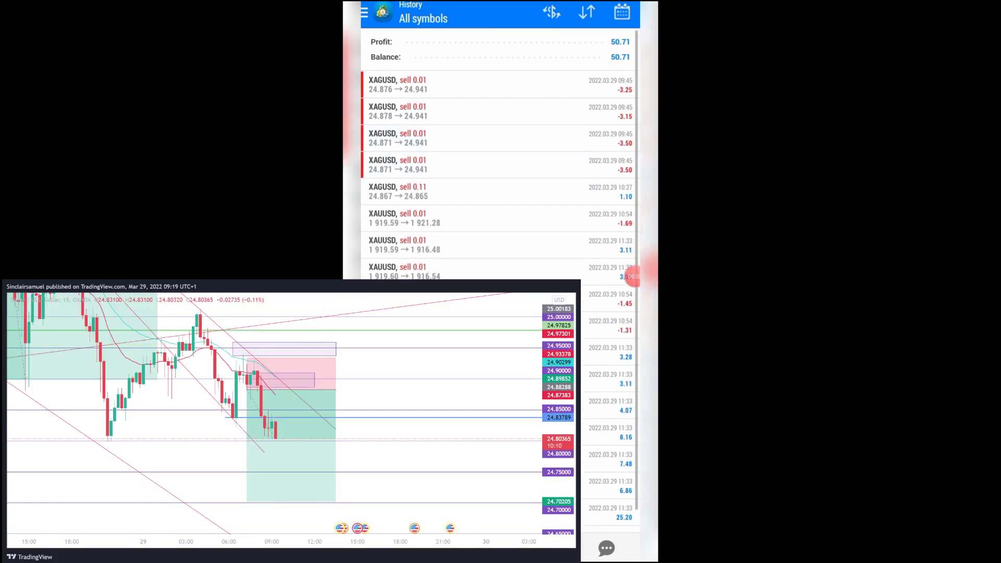
click(469, 164)
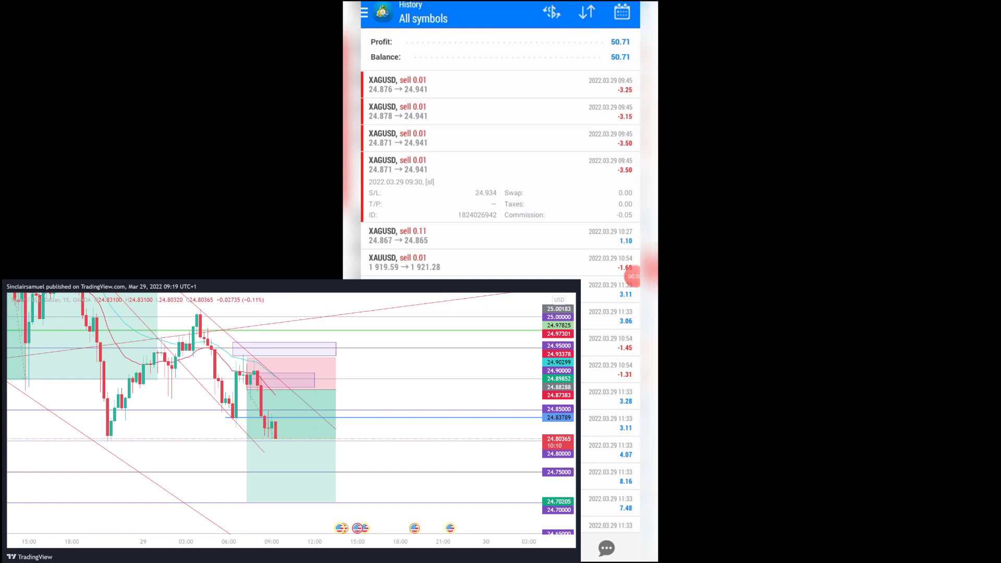
click(469, 165)
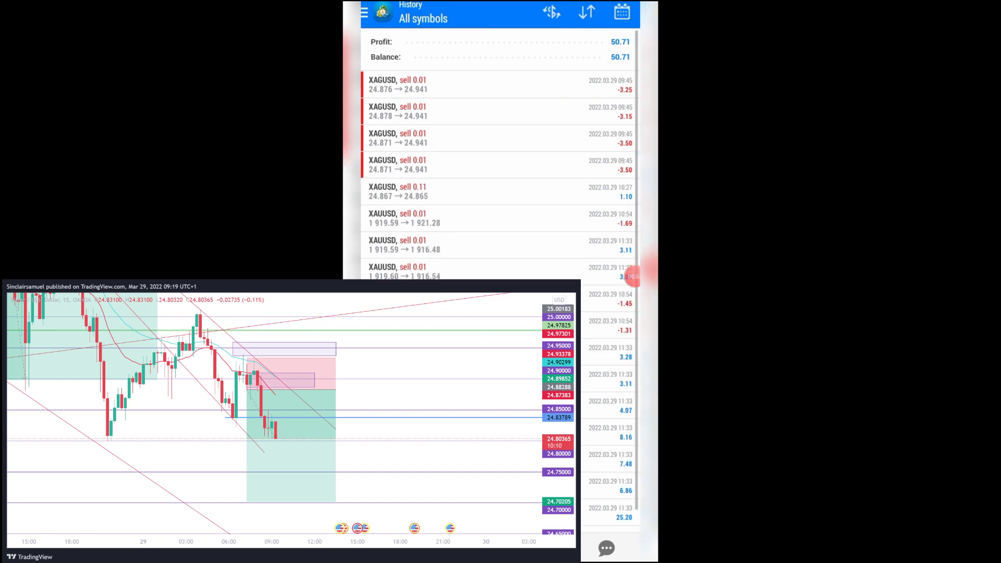
click(469, 191)
click(469, 191)
click(469, 191)
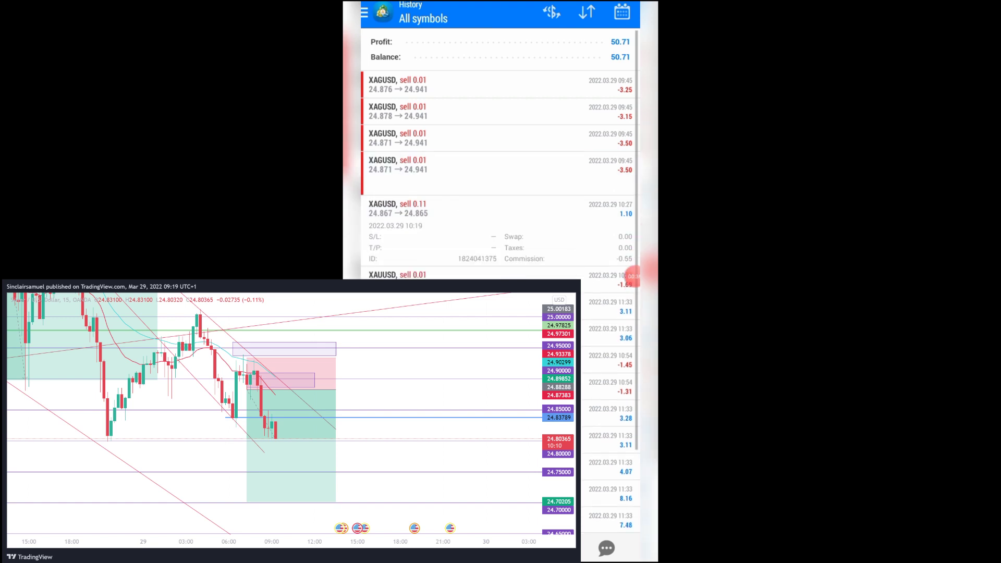
click(469, 191)
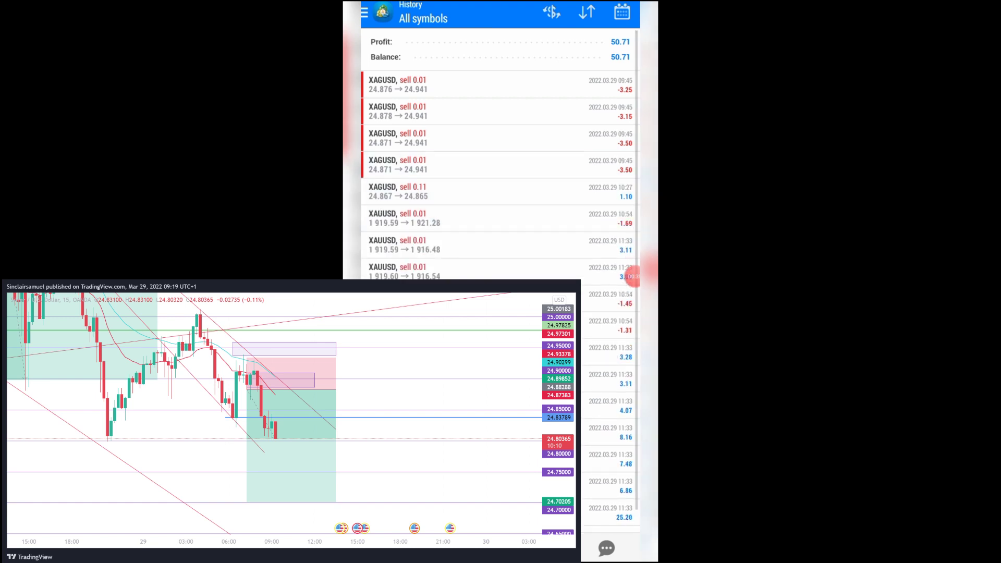
scroll(632, 276, down, 1)
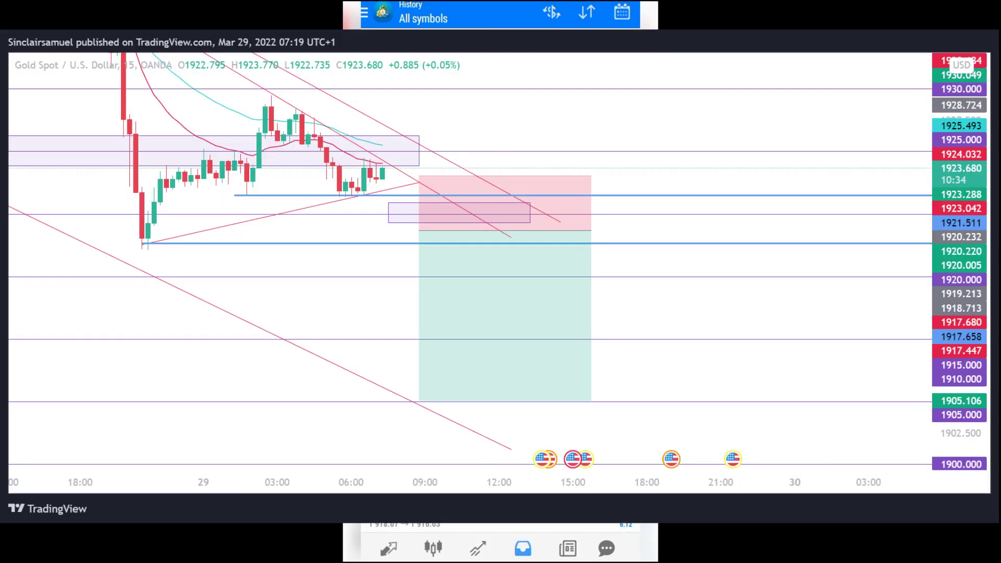
Step: Open the XAUUSD M15 chart in the mobile trading app and trace the 29 March price drop with the crosshair
click(433, 548)
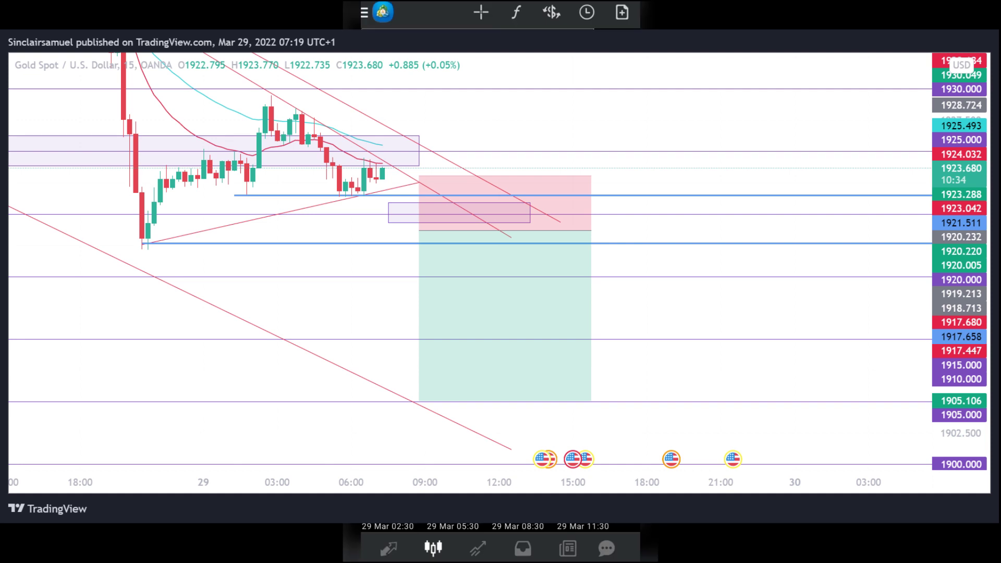
click(481, 12)
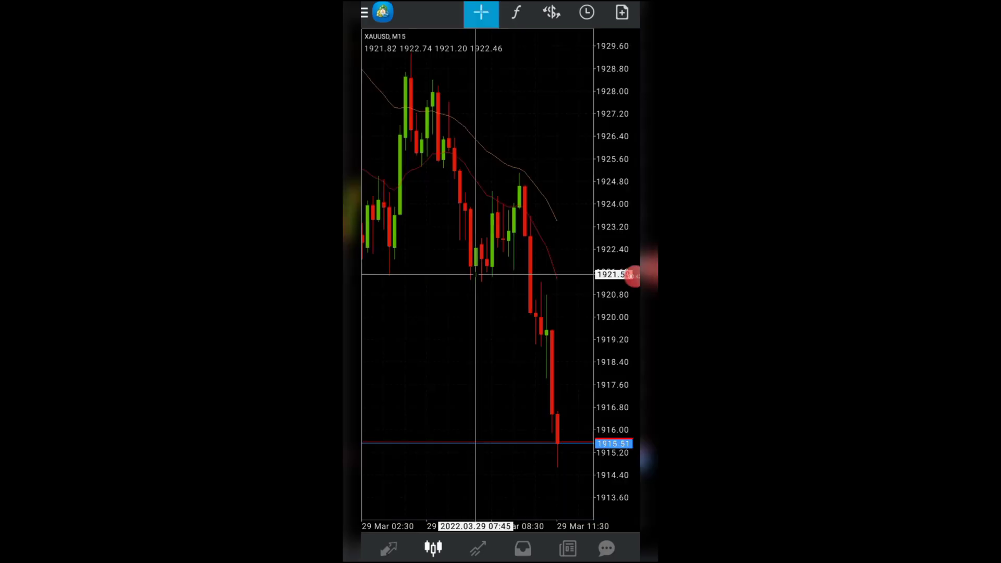
drag(634, 276, 634, 277)
mouse_move(552, 269)
mouse_down()
mouse_move(557, 459)
mouse_move(557, 296)
mouse_move(541, 281)
mouse_move(551, 442)
mouse_move(545, 274)
mouse_move(541, 379)
mouse_move(554, 453)
mouse_move(556, 432)
mouse_move(546, 439)
mouse_up()
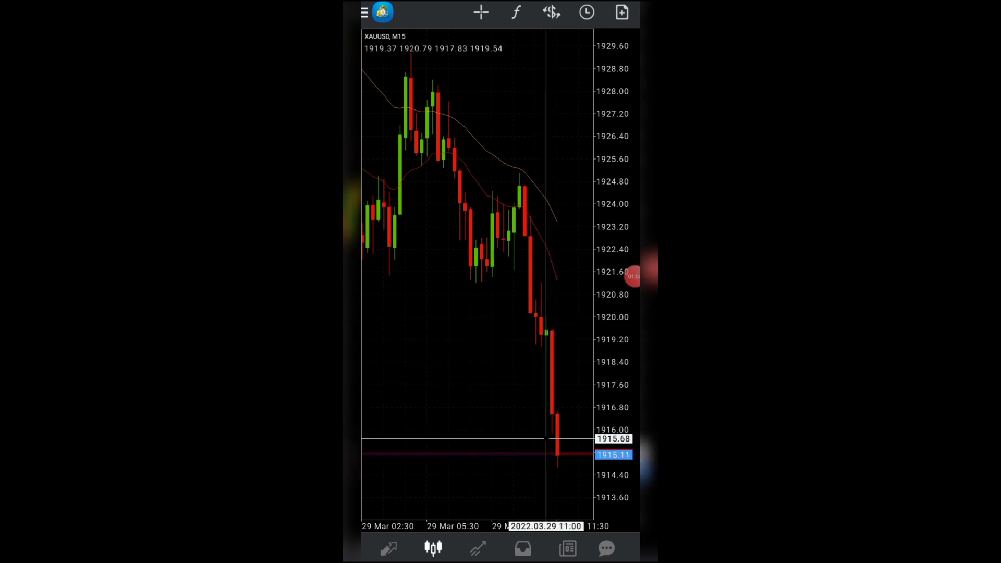
Step: Check the account's current balance, then extend the trade history back to the 28 March deposit and review all trades
click(478, 549)
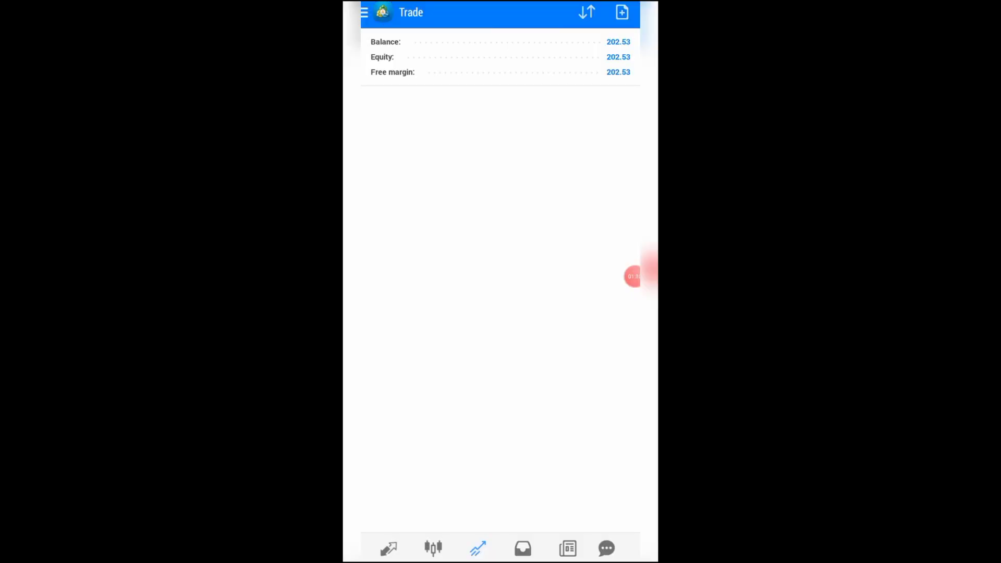
click(523, 549)
scroll(499, 281, up, 1)
scroll(500, 282, down, 1)
scroll(499, 282, up, 1)
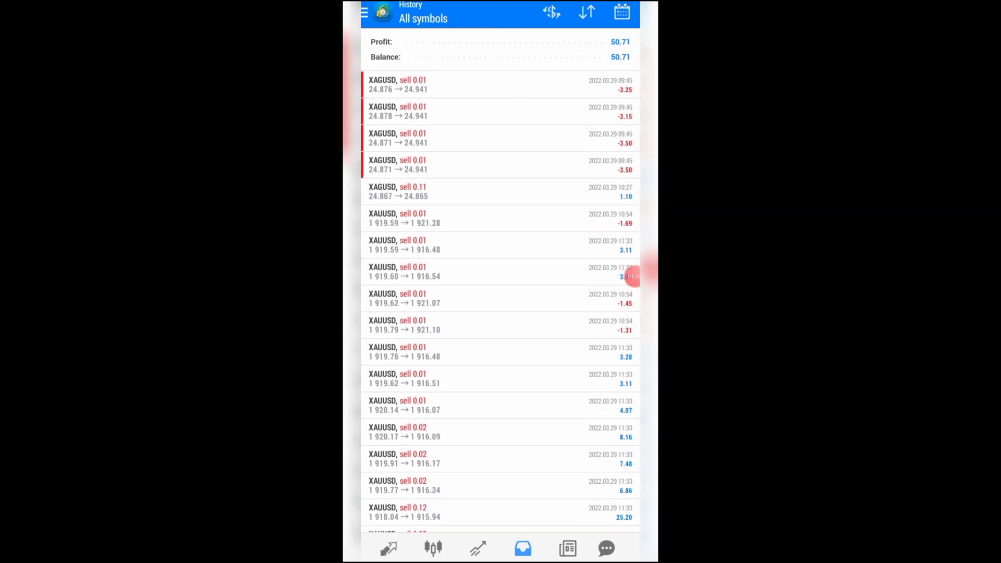
click(622, 11)
key(Escape)
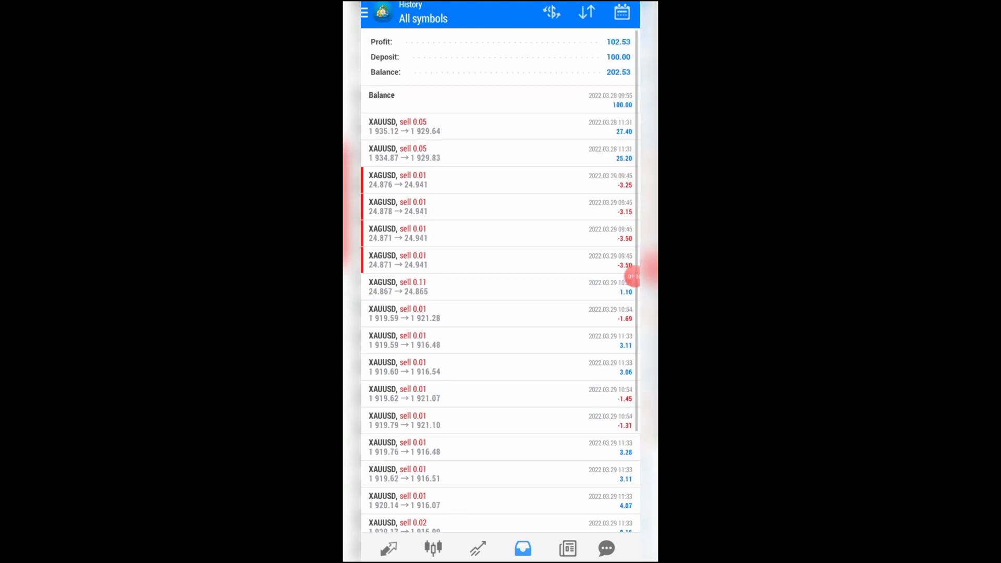
scroll(500, 313, down, 3)
scroll(501, 313, up, 3)
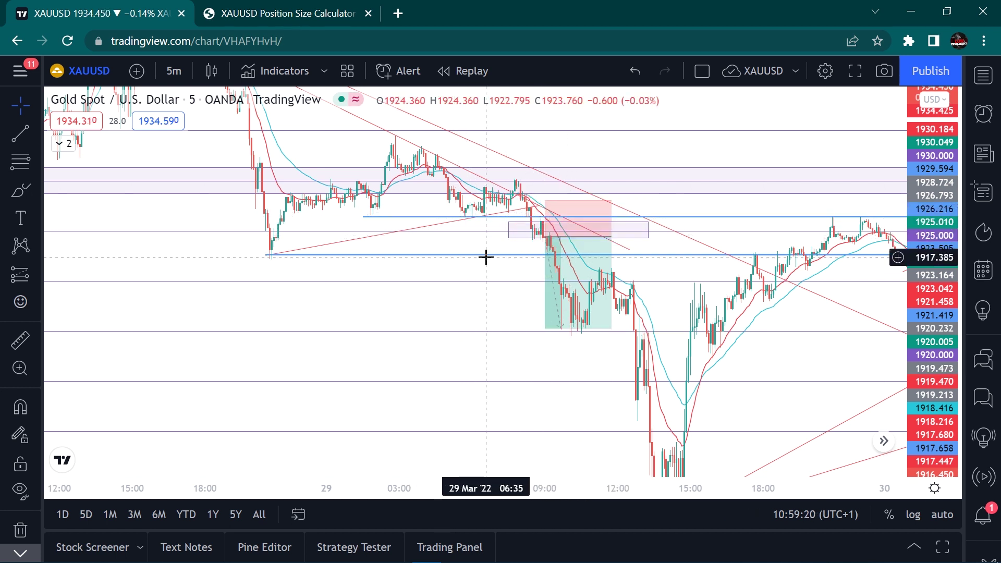
Step: Return to the XAUUSD 5-minute TradingView chart and examine the 29 March short's entry against the small rectangular zone up close
click(463, 441)
click(463, 441)
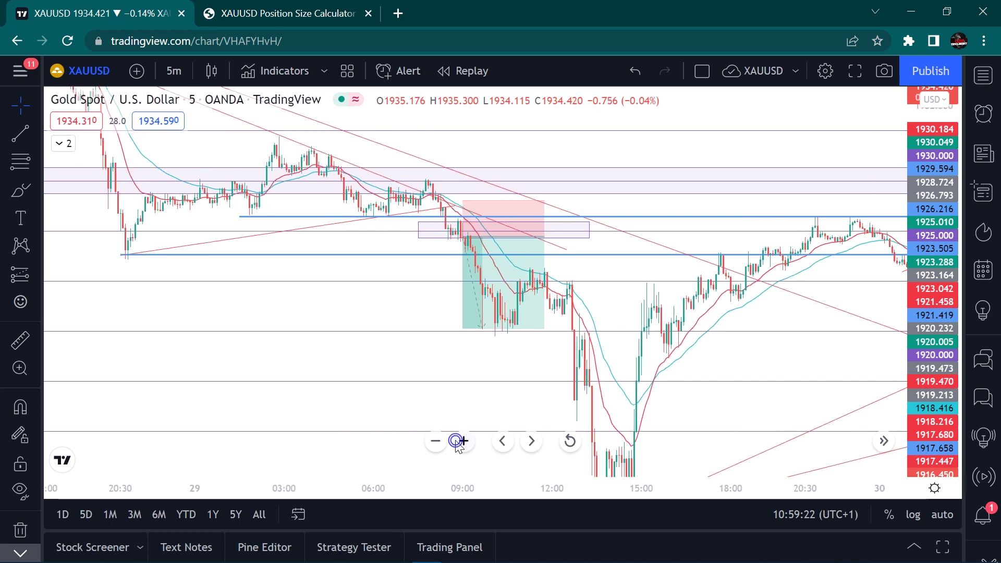
click(463, 441)
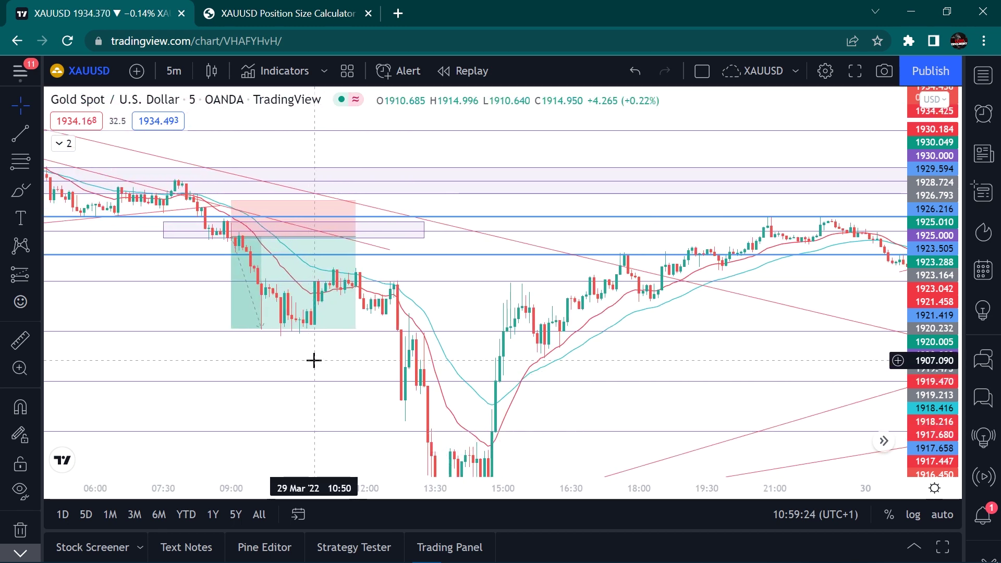
drag(387, 358, 561, 362)
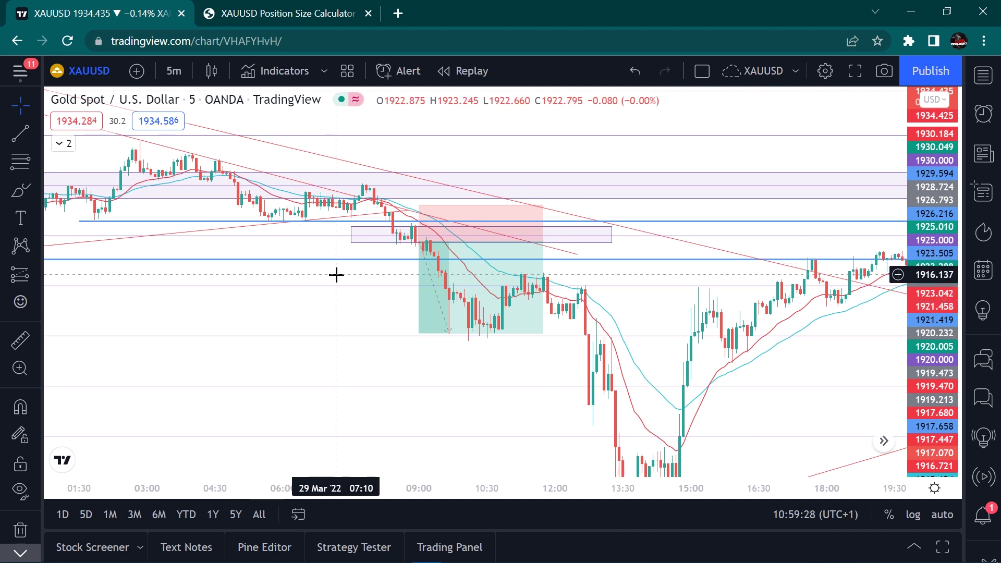
drag(336, 275, 368, 288)
click(384, 233)
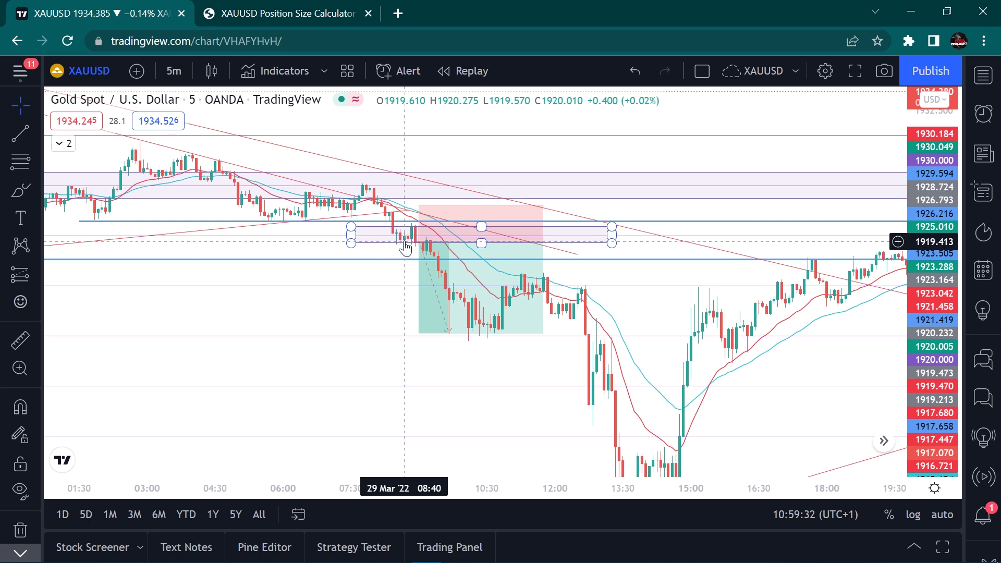
click(412, 223)
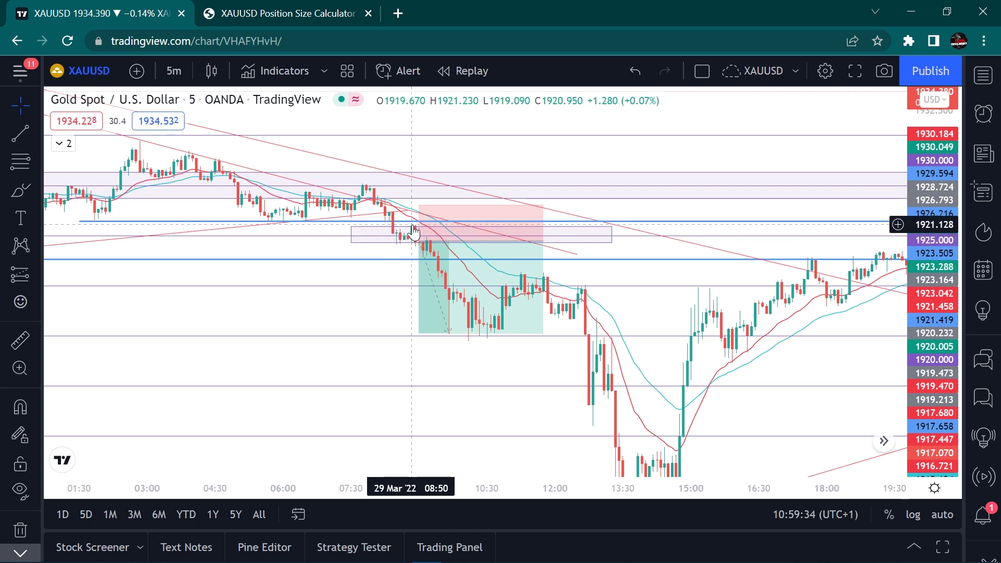
click(410, 241)
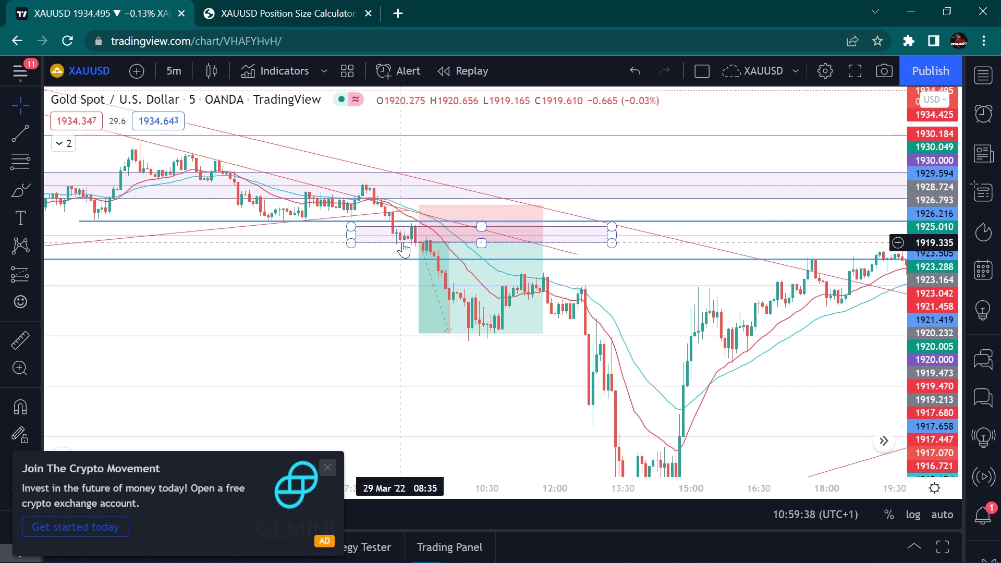
click(421, 242)
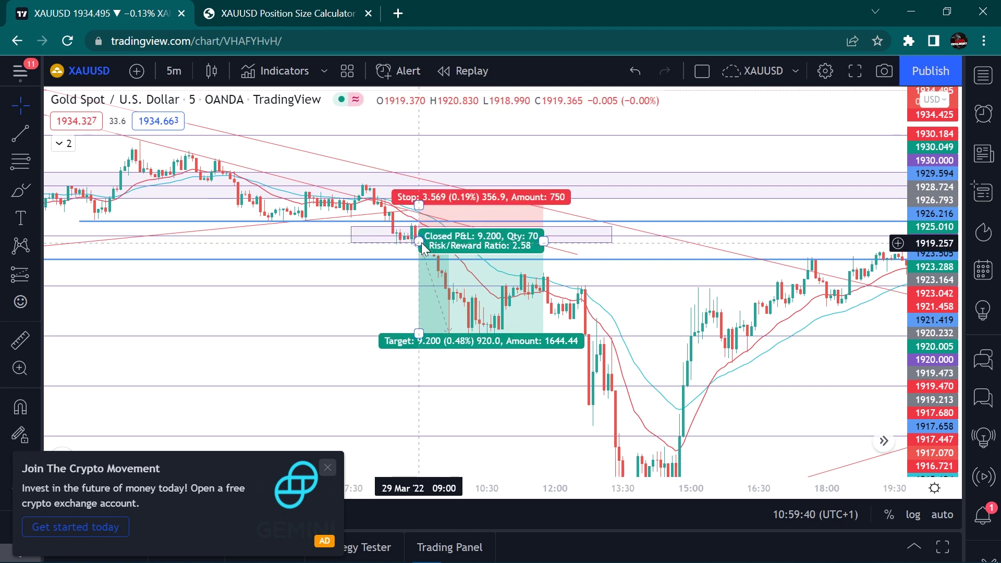
click(390, 246)
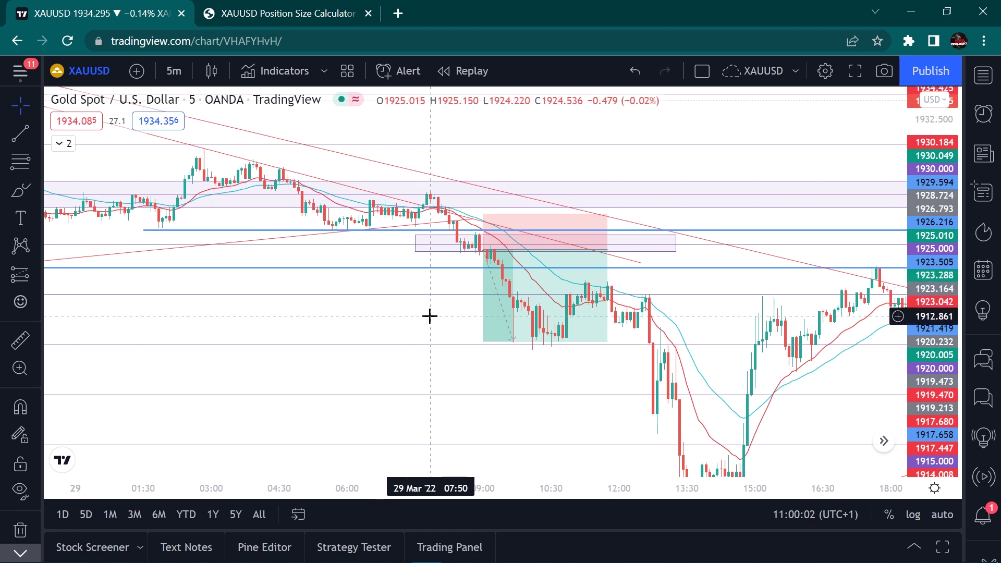
Step: Review the retest of the entry zone and the 29 March short's stop and target, with a brief look at the position size calculator
click(465, 261)
click(471, 251)
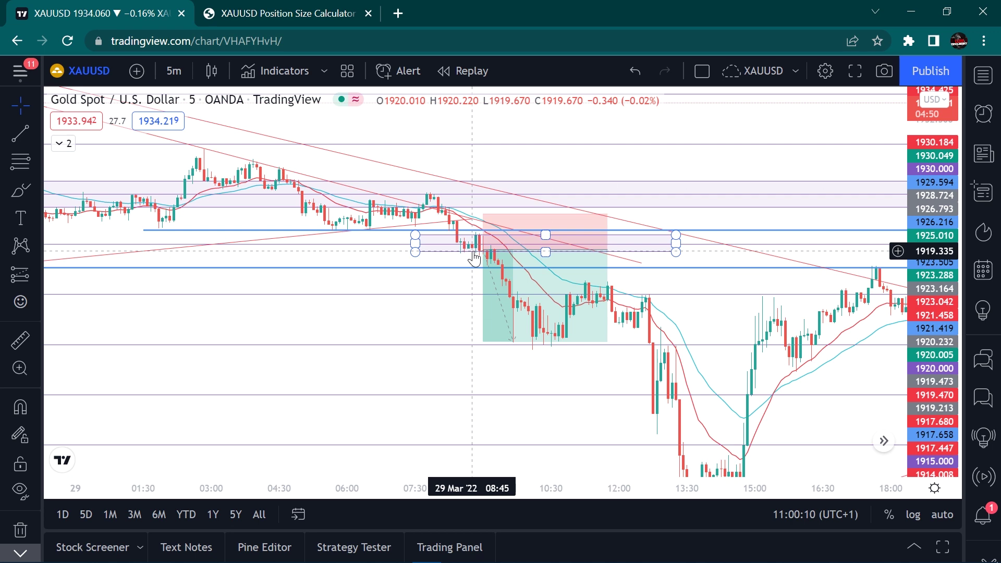
click(488, 261)
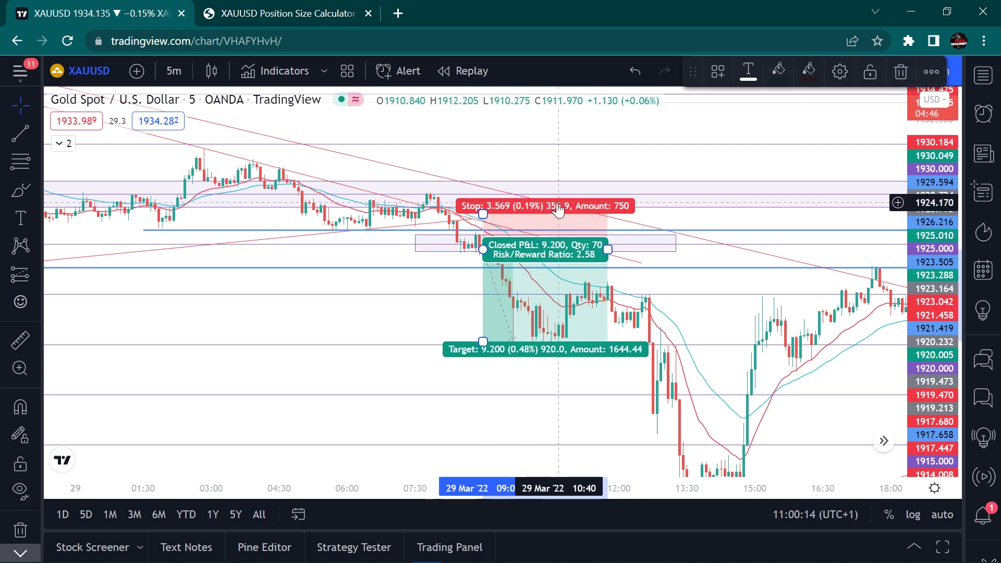
click(321, 5)
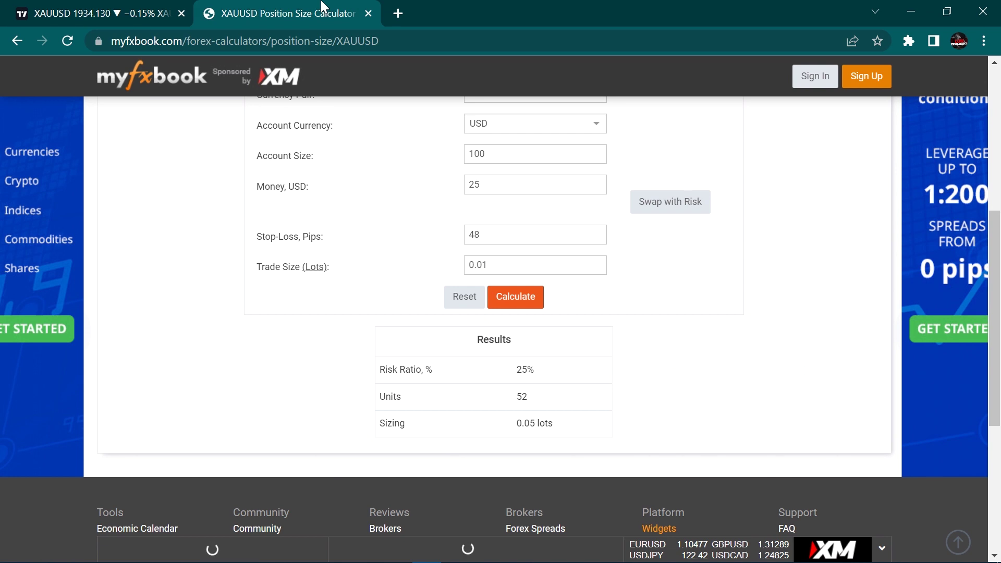
click(147, 7)
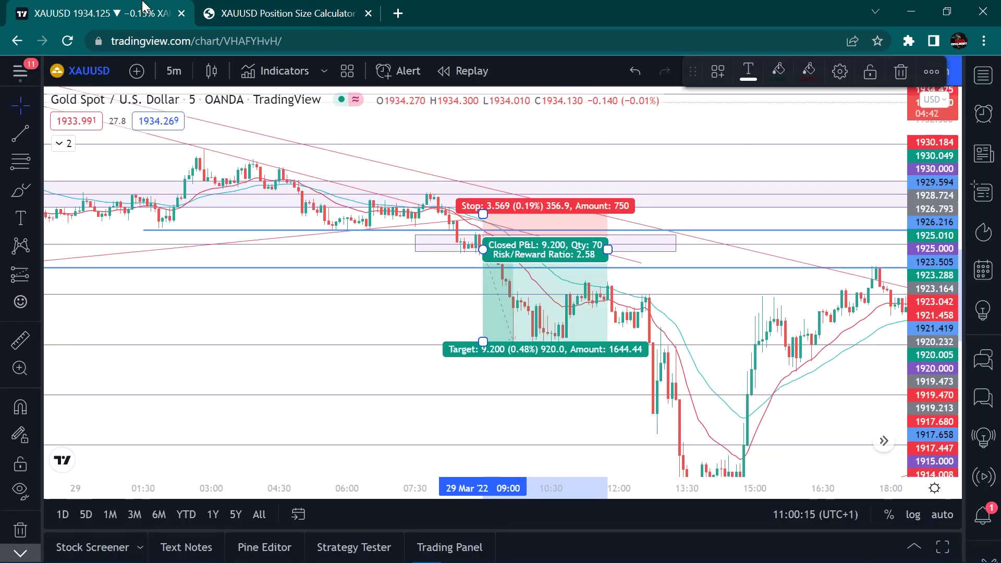
click(411, 304)
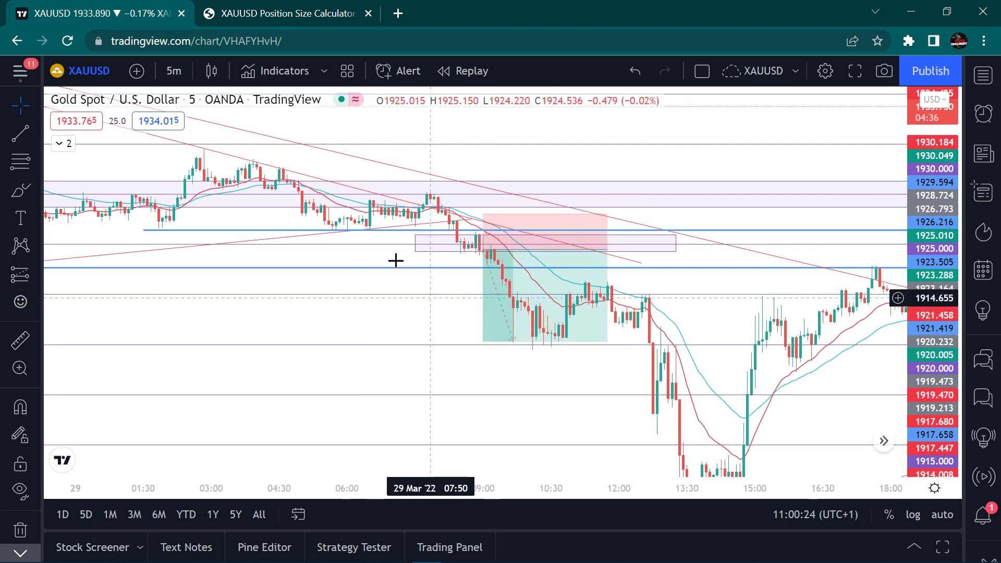
Step: Check the 29 March short's stop distance on the chart, then calculate the position size with a 35-pip stop-loss
mouse_move(444, 187)
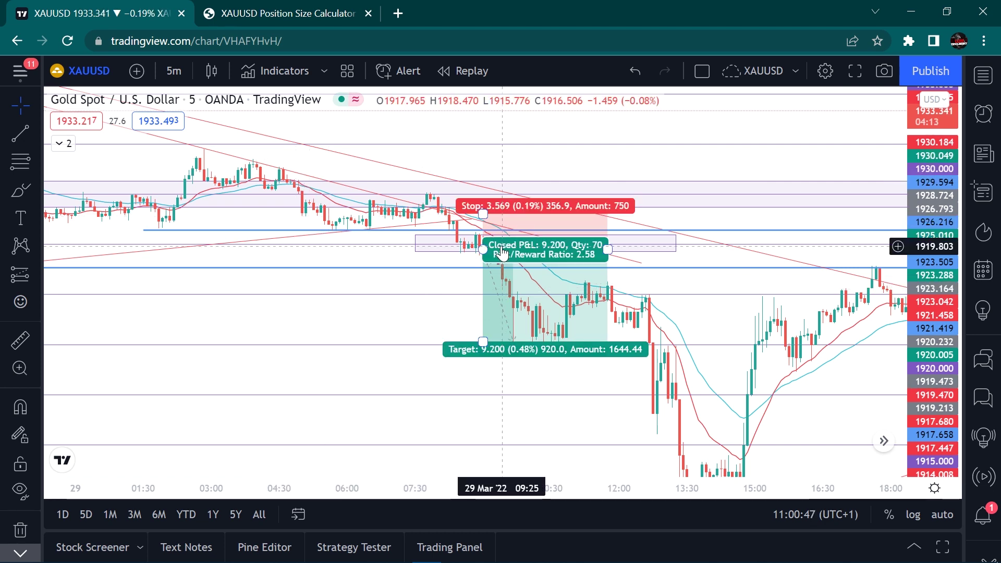
click(544, 224)
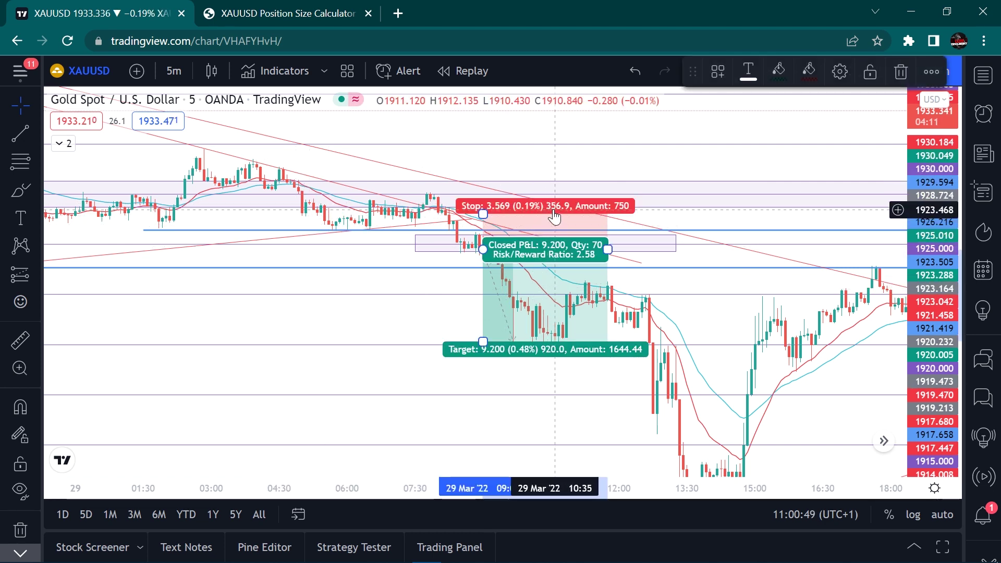
click(291, 13)
click(498, 234)
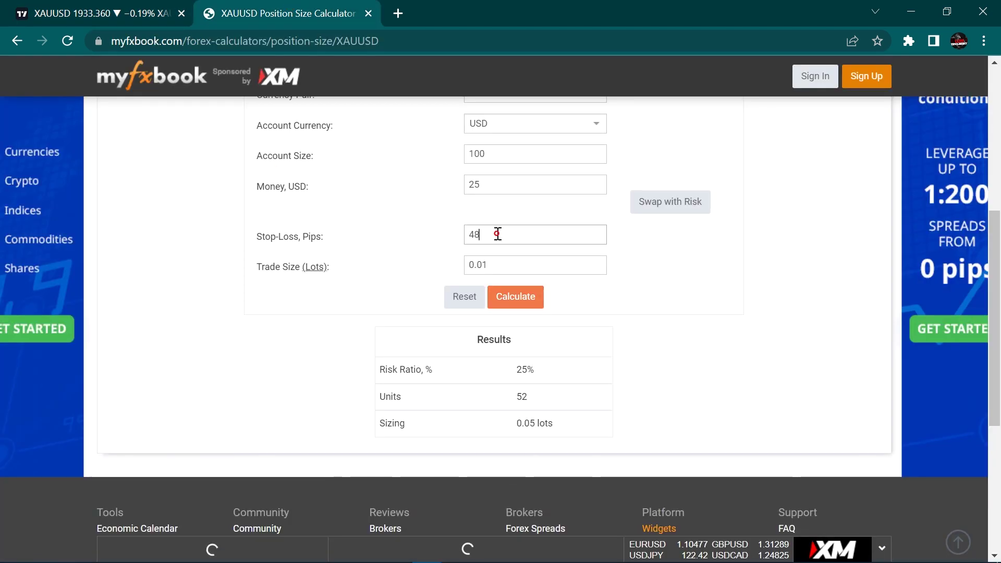
key(BackSpace)
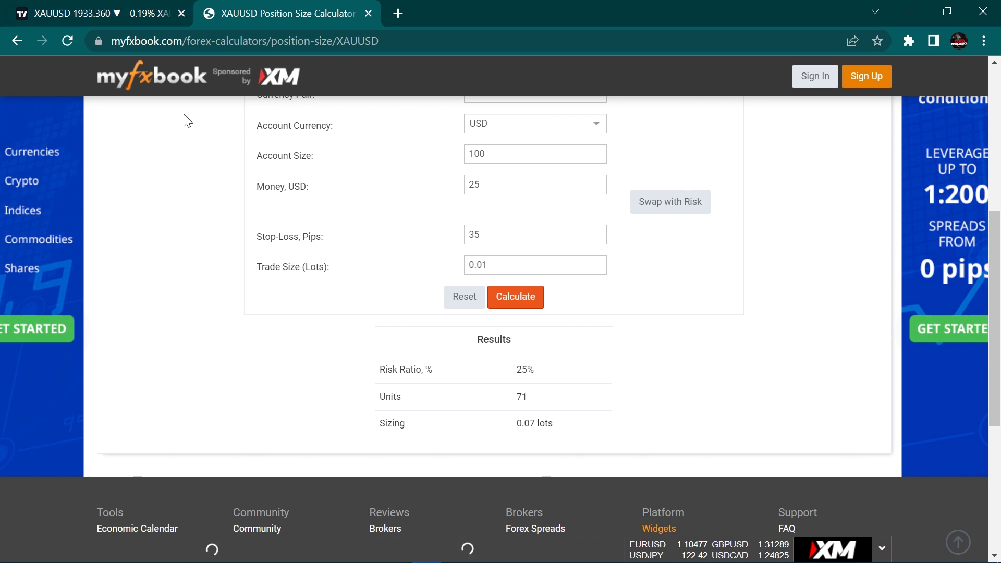
Step: Re-examine the short's entry on the chart and recalculate the position size with an account size of 150
click(123, 11)
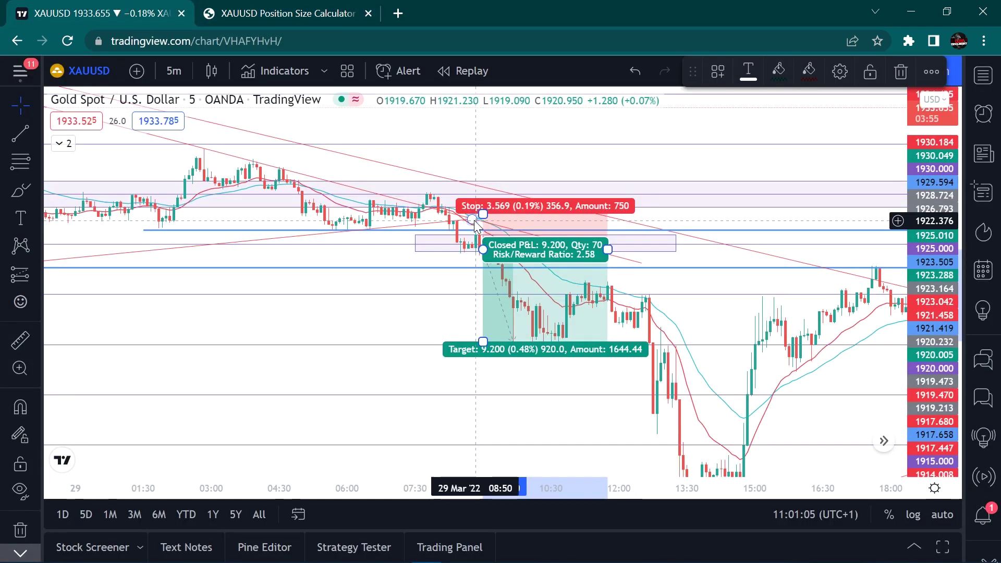
drag(487, 264, 495, 242)
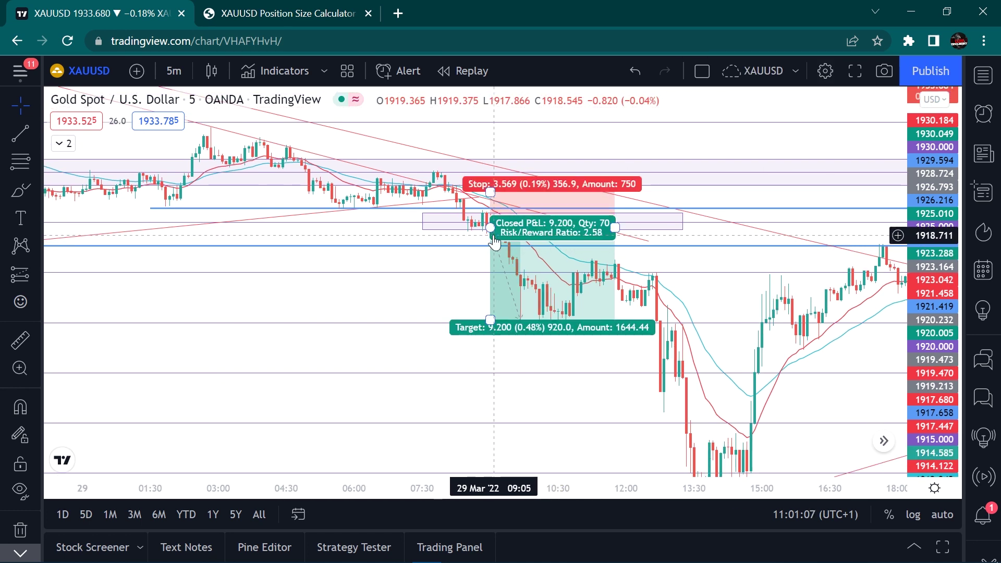
key(ctrl+Tab)
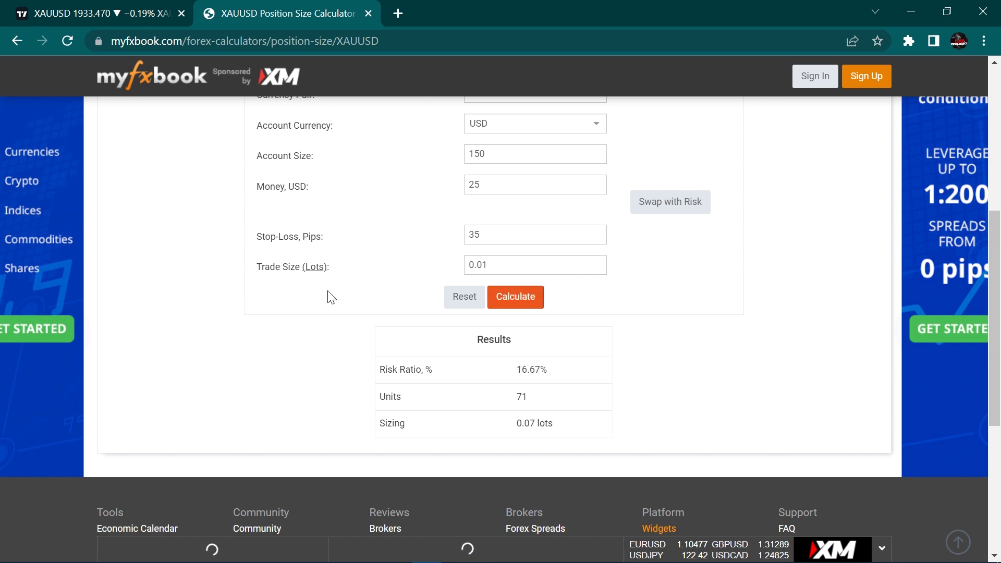
click(150, 6)
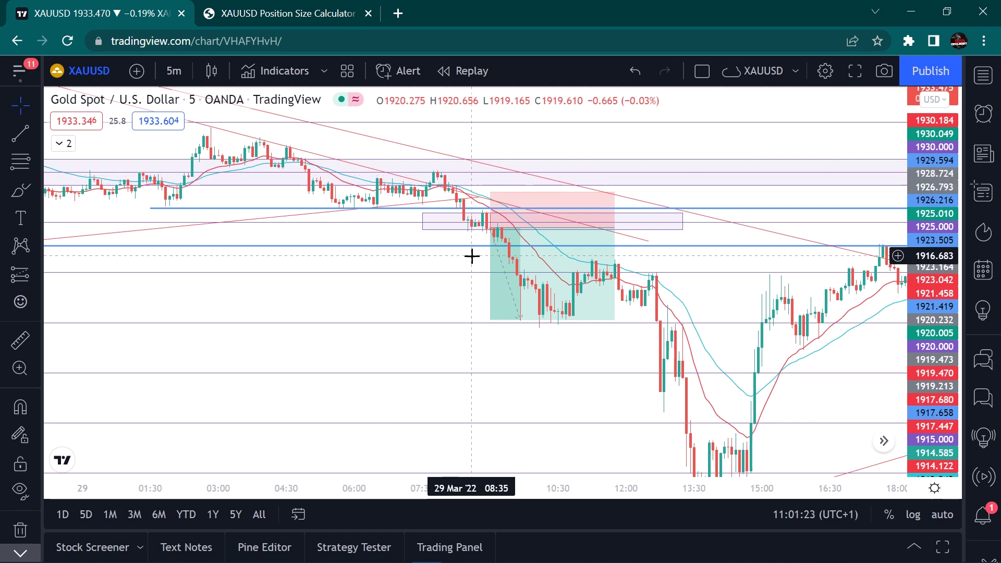
click(285, 7)
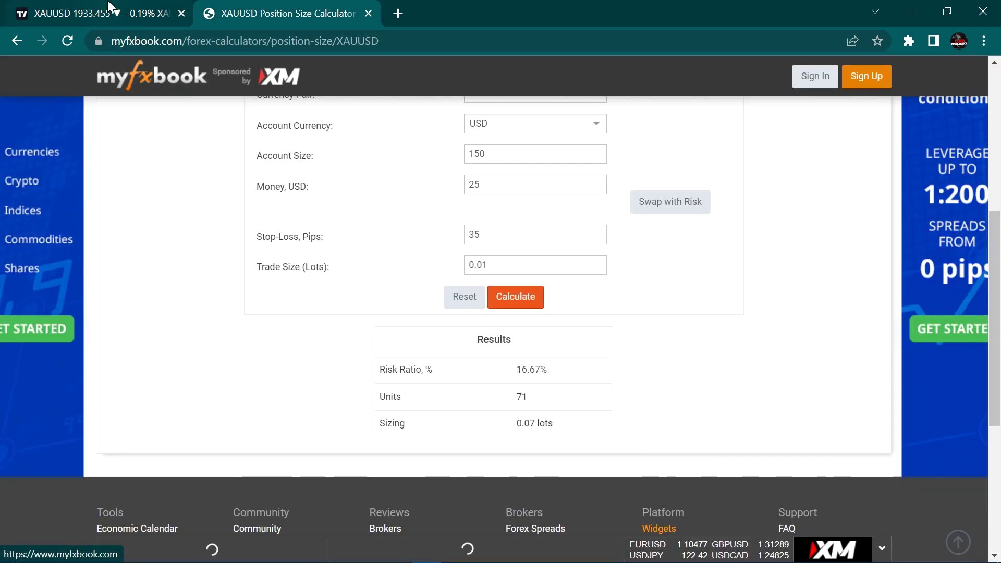
Step: Return to the XAUUSD chart and check the stop and target of the 29 March short
click(131, 12)
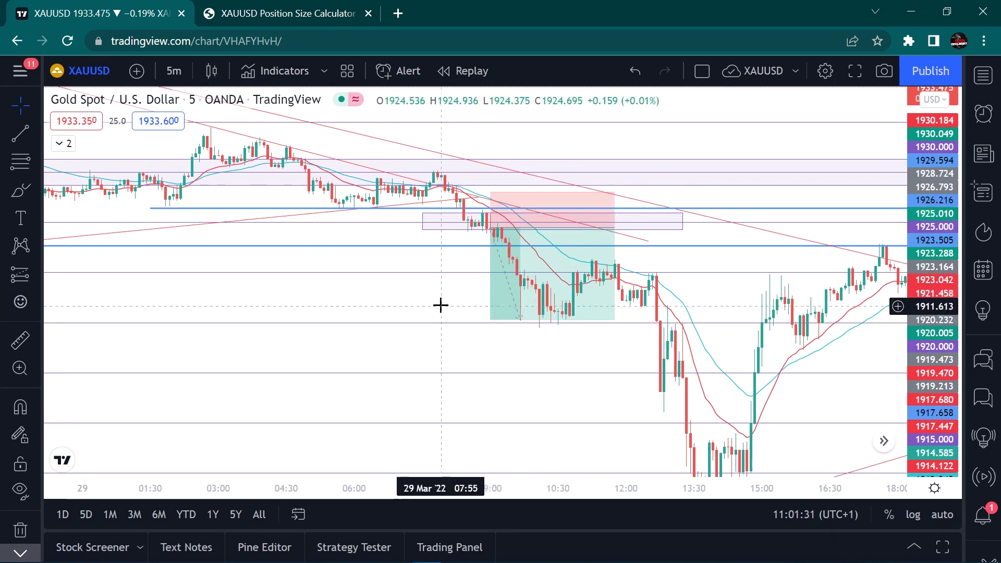
click(554, 257)
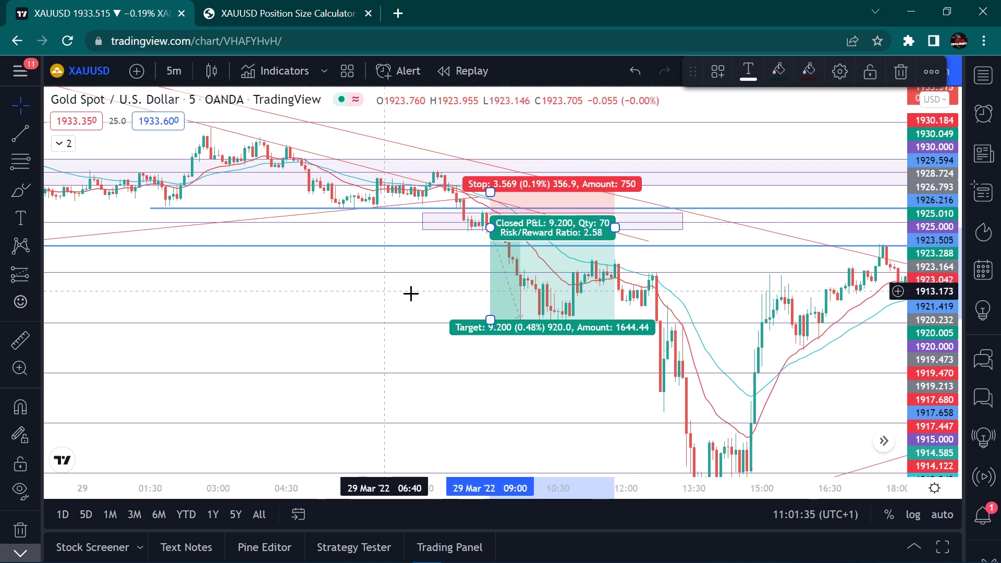
click(441, 303)
mouse_move(606, 353)
mouse_down()
mouse_move(486, 353)
mouse_move(610, 358)
mouse_up()
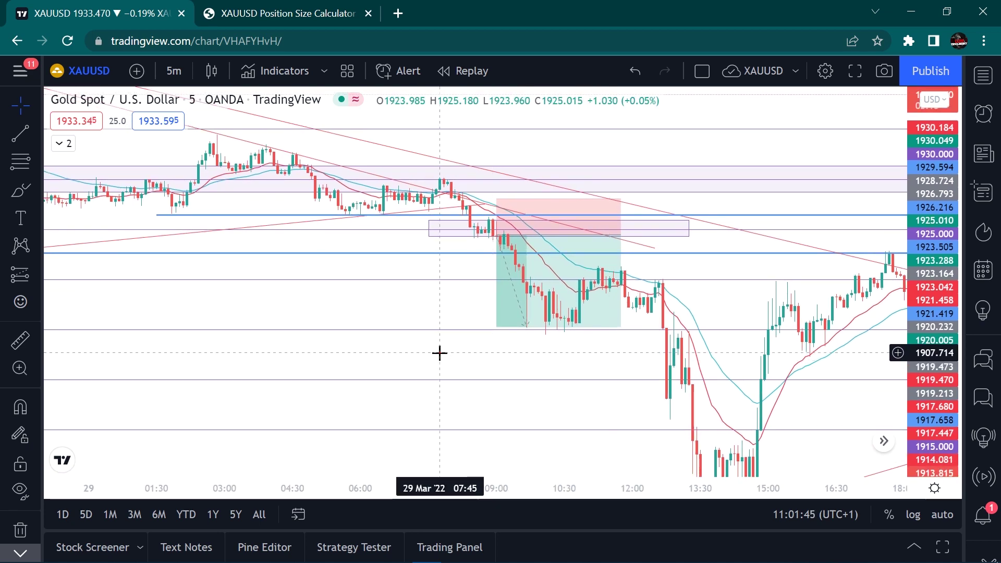
Step: Review the 28 March short's stop and target, then follow the price action forward to the 29 March short
scroll(440, 353, left, 10)
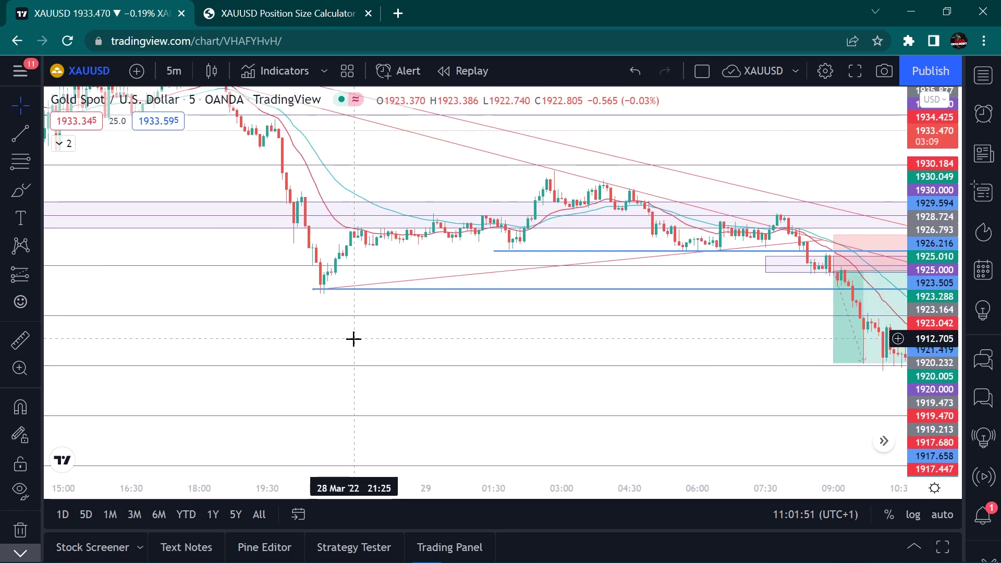
drag(318, 344, 565, 407)
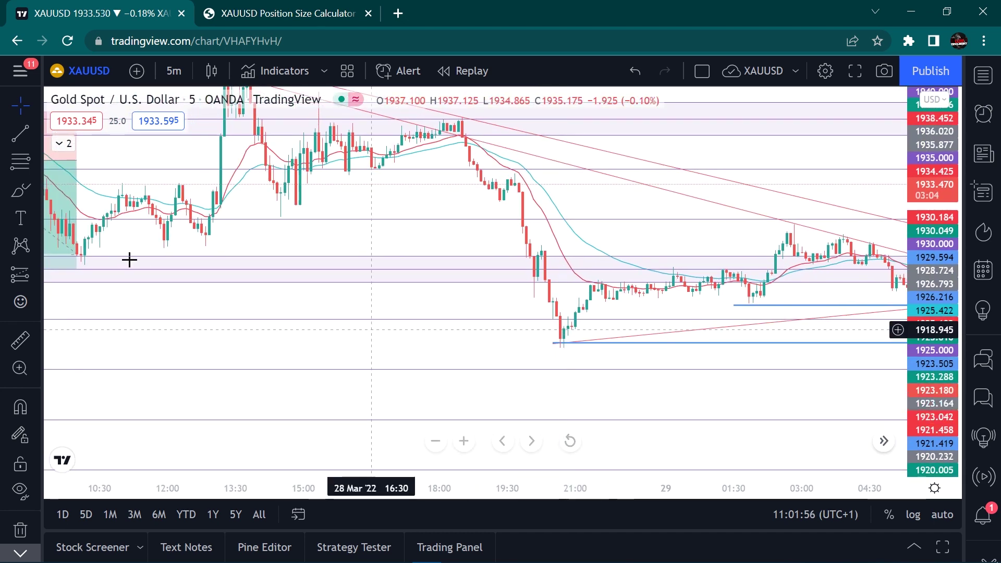
drag(222, 306, 397, 352)
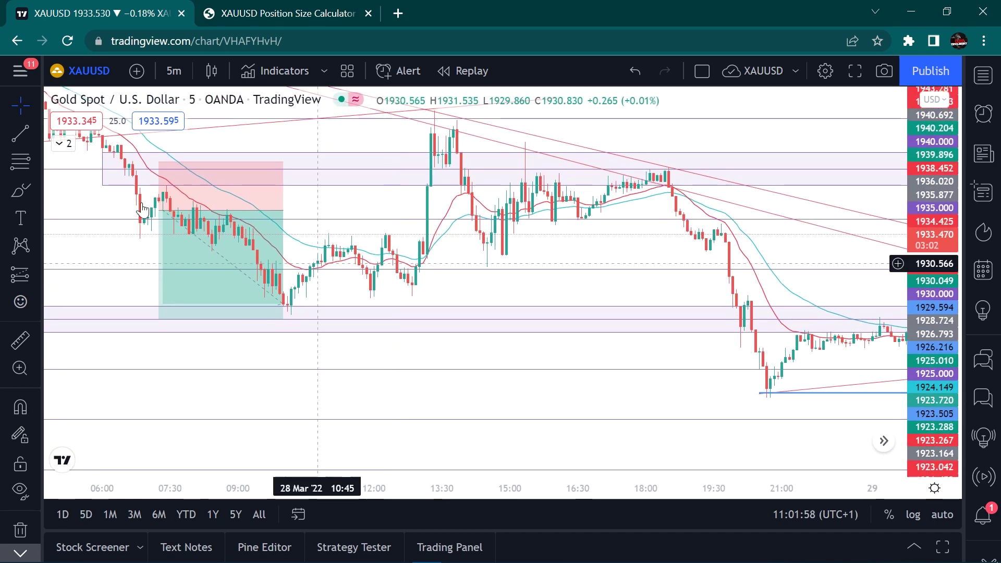
drag(98, 250, 306, 297)
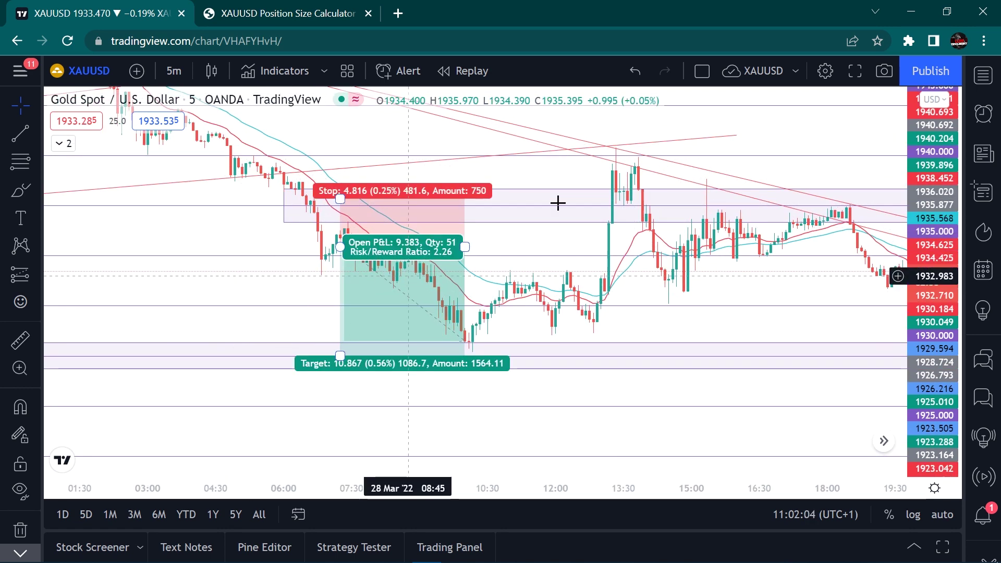
drag(725, 323, 416, 264)
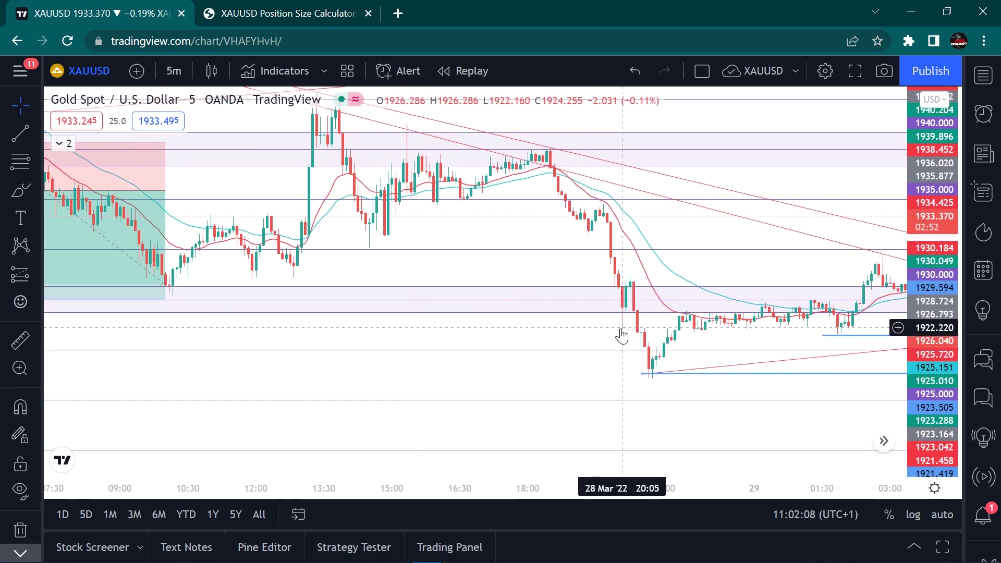
drag(515, 318, 297, 317)
drag(598, 409, 312, 323)
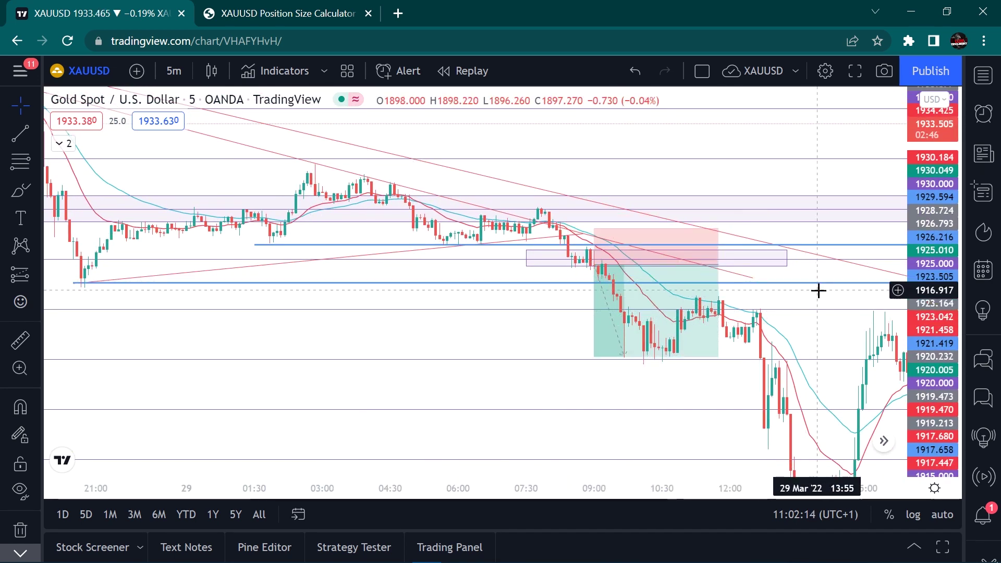
Step: Follow the price action after the 29 March short up to the 30 March long, with both trades in view
drag(818, 294, 337, 257)
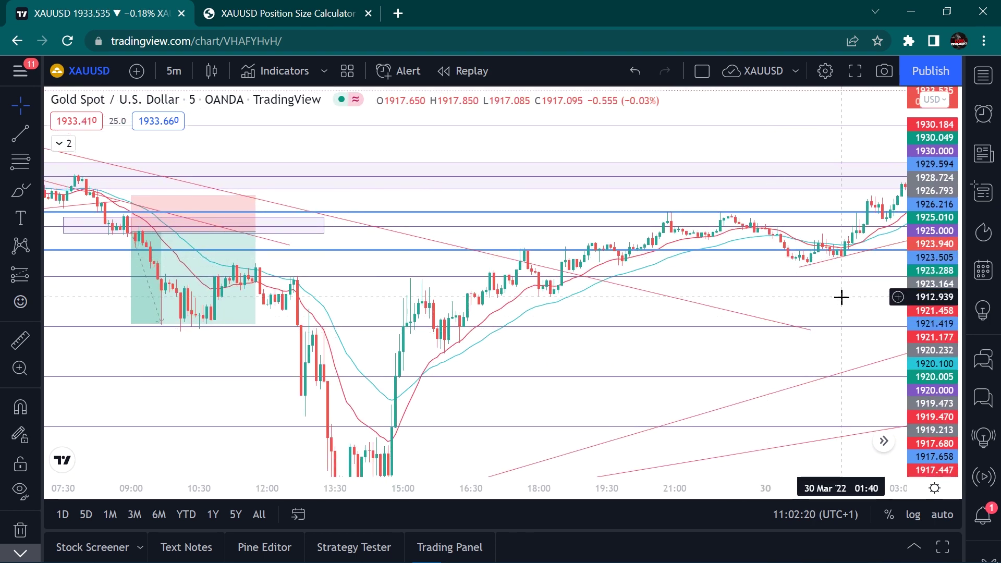
drag(706, 303, 481, 309)
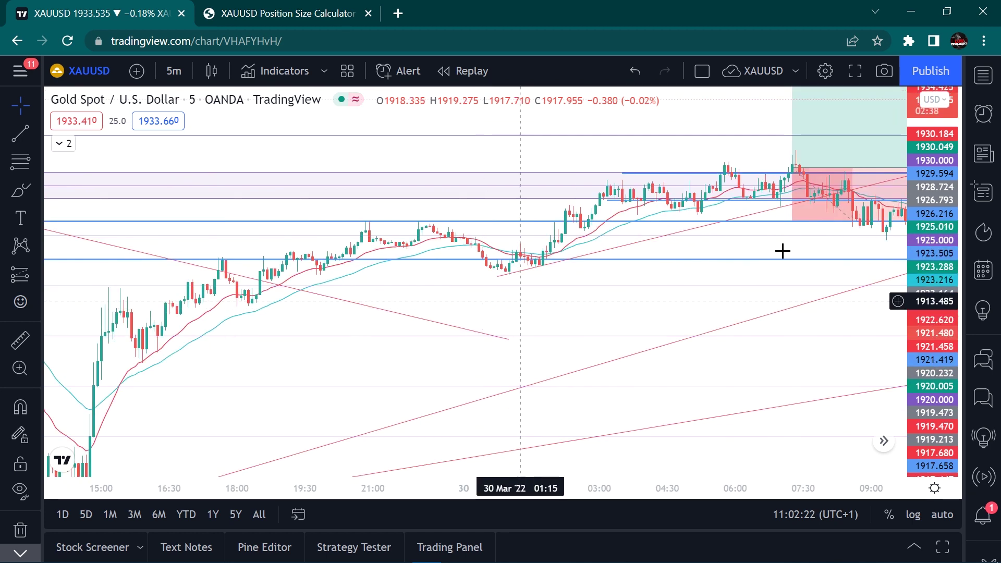
drag(793, 250, 540, 375)
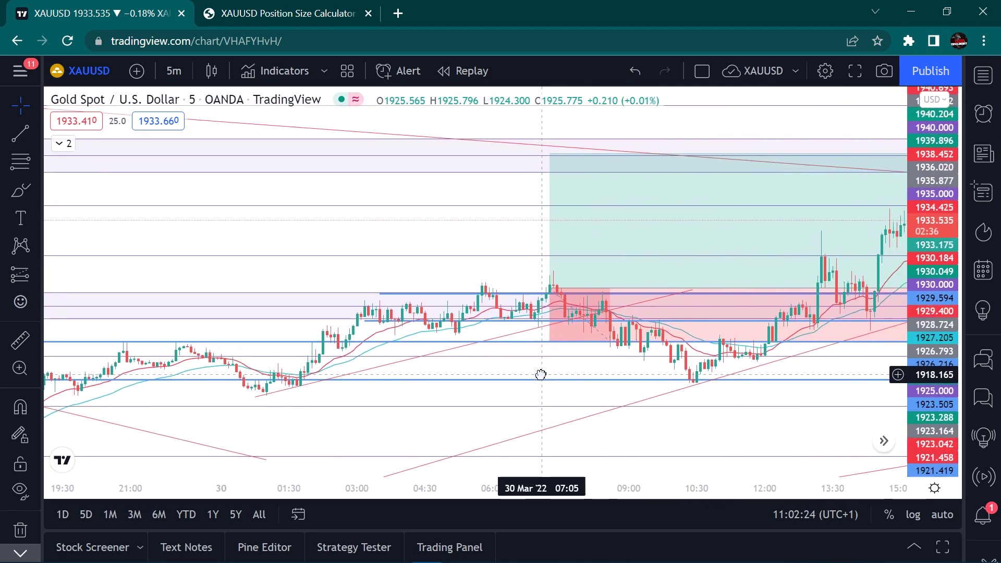
drag(706, 422, 459, 373)
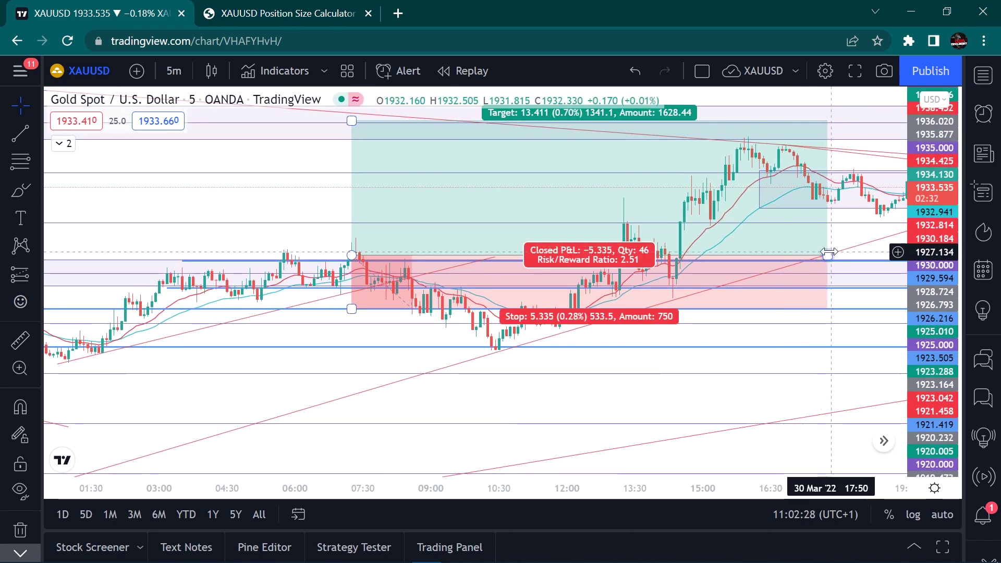
click(436, 441)
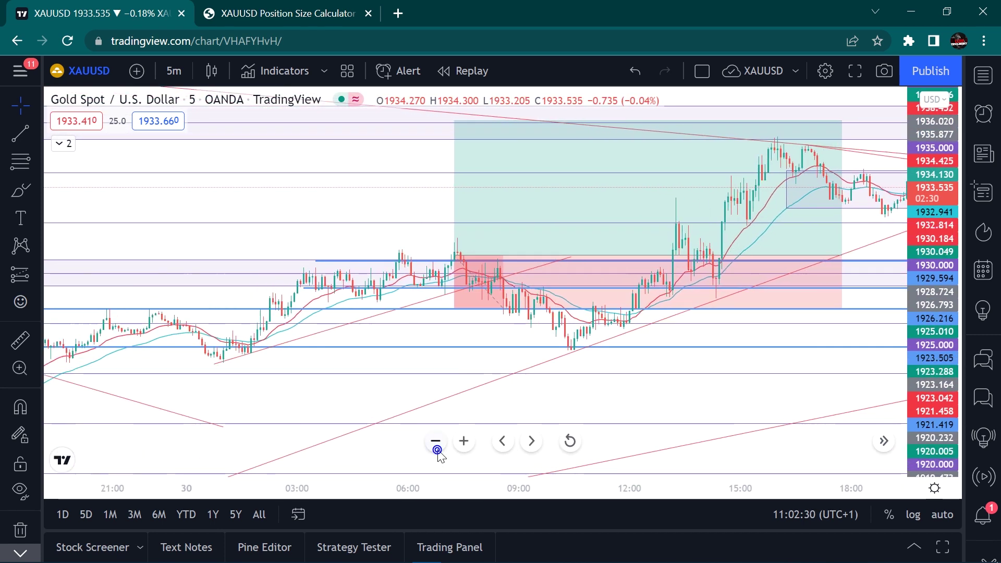
click(435, 441)
click(436, 441)
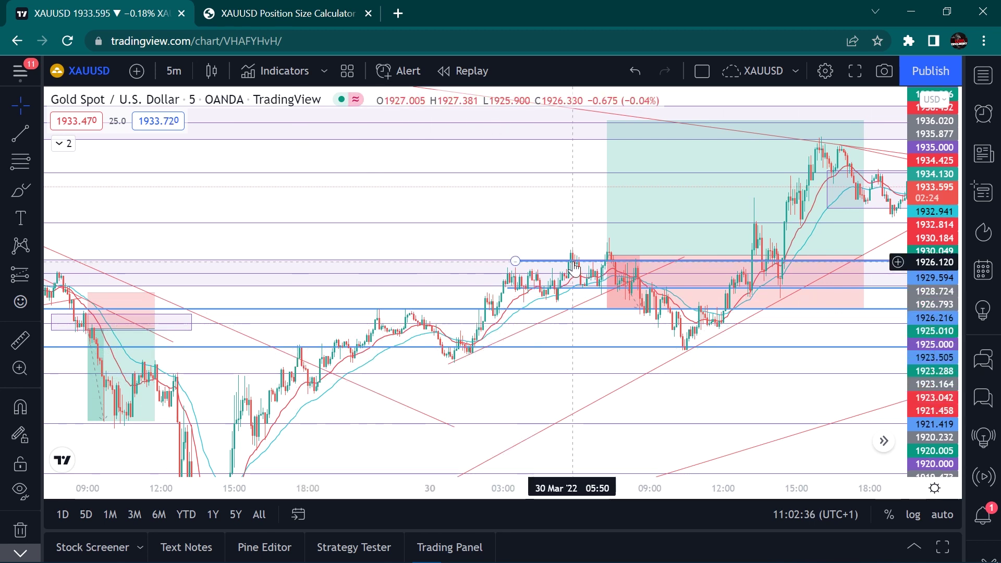
Step: Inspect the 30 March long's entry, stop distance and target on the XAUUSD chart
click(605, 230)
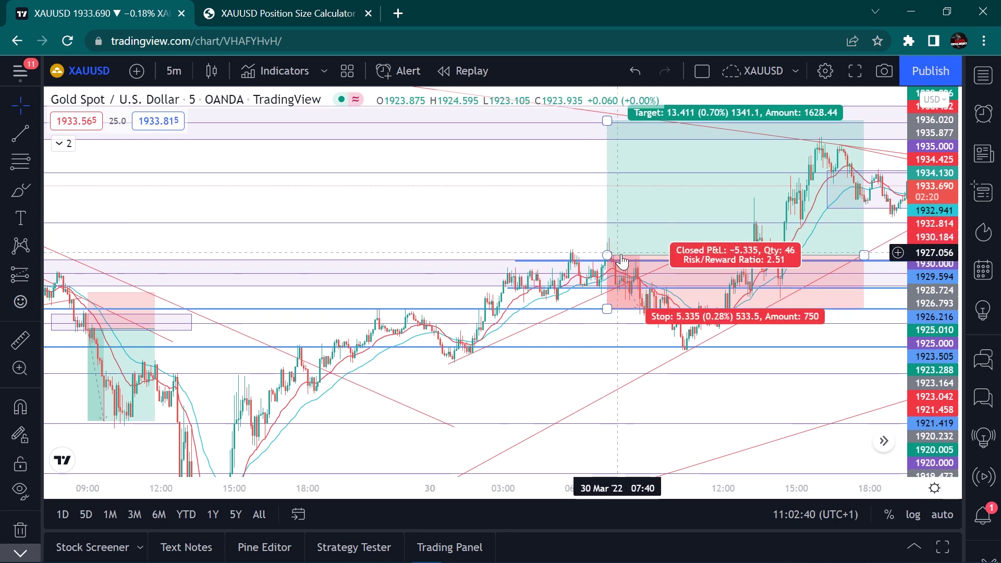
click(601, 272)
click(650, 185)
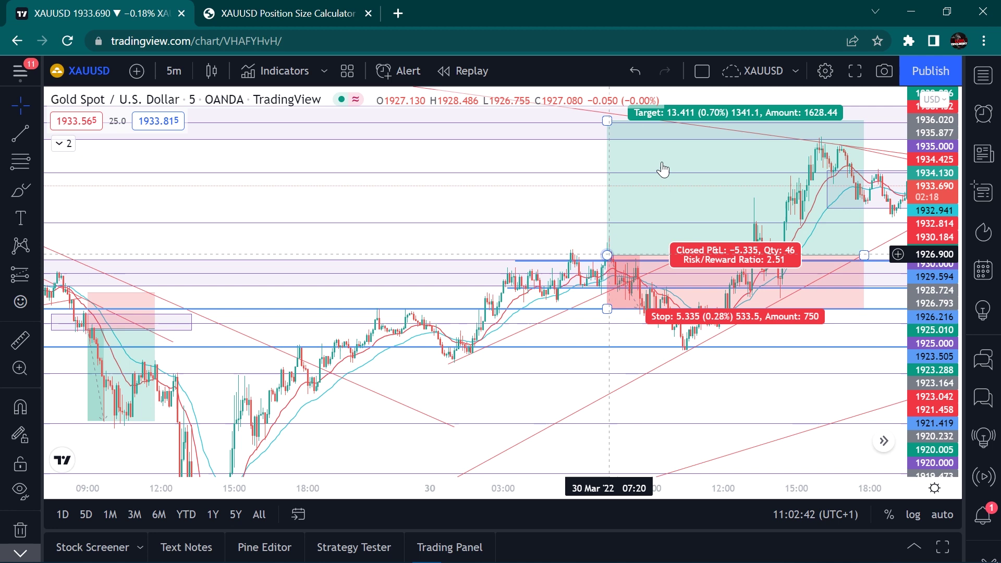
click(414, 386)
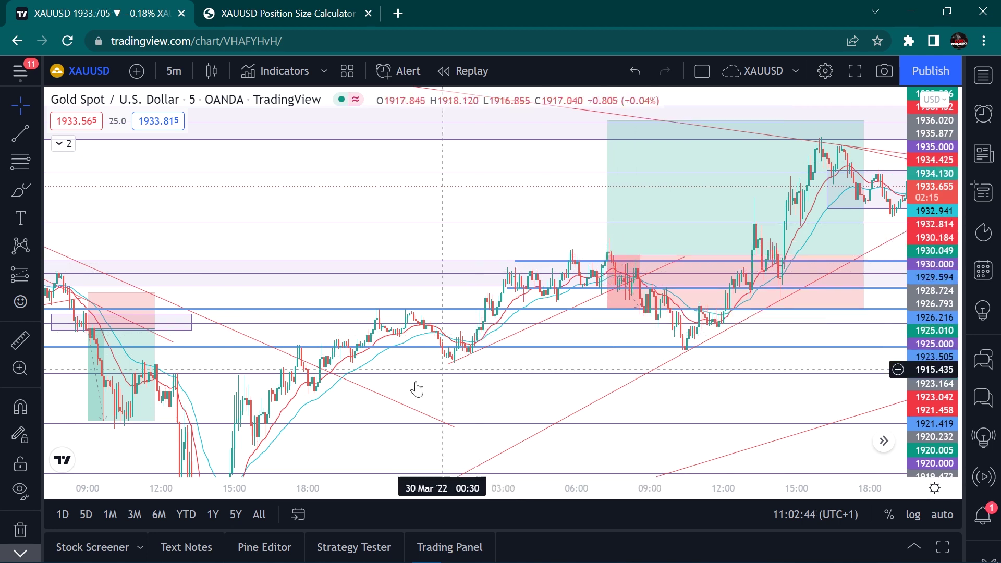
click(608, 254)
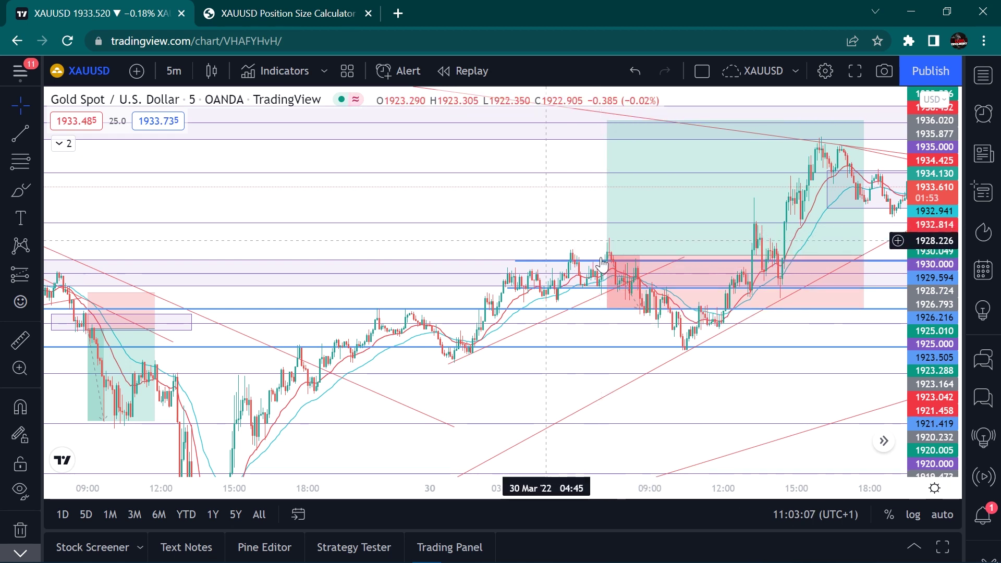
Step: Calculate the 30 March long's position size in the Myfxbook calculator with an account size of 200 and a 53-pip stop-loss
click(329, 7)
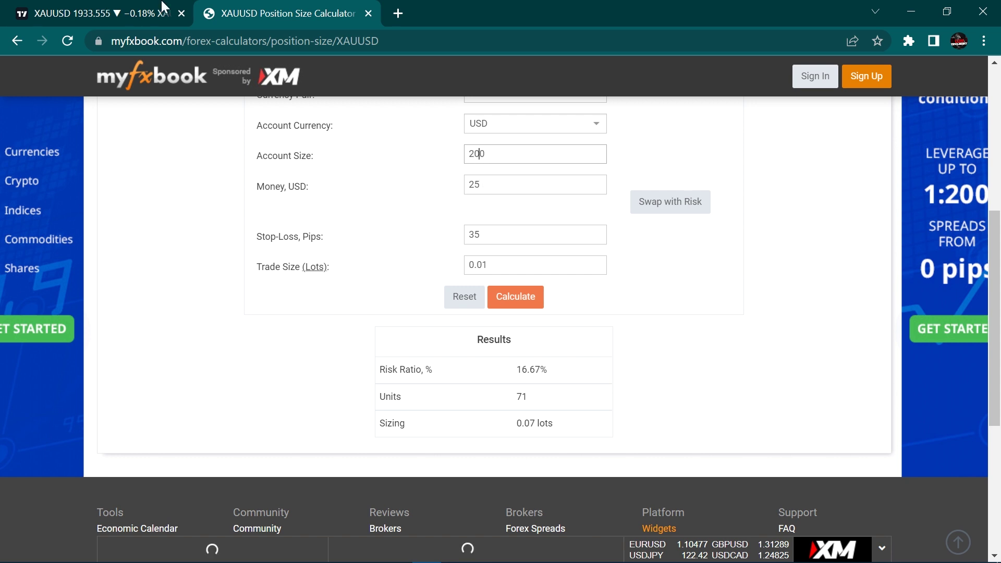
click(145, 8)
mouse_move(734, 275)
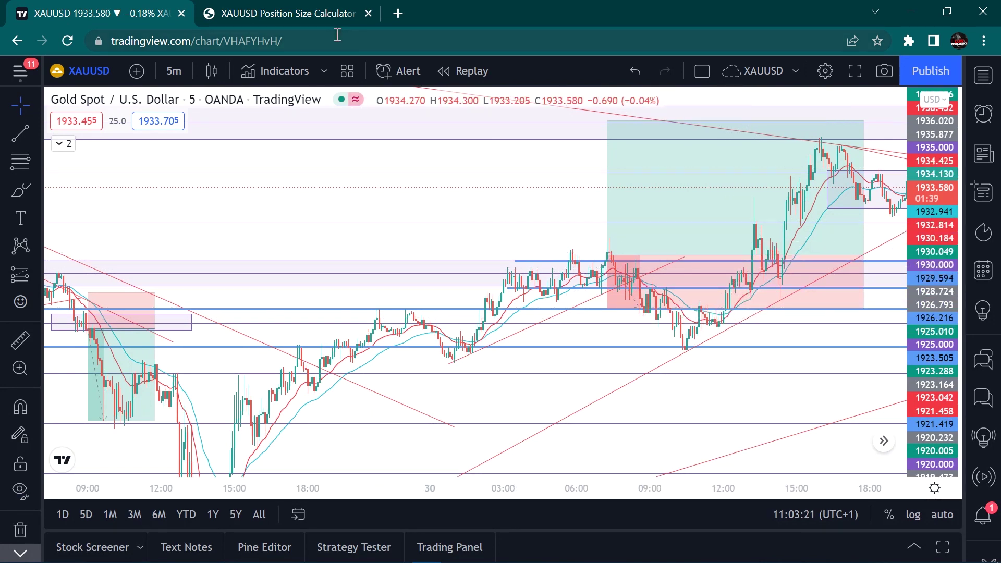
click(377, 16)
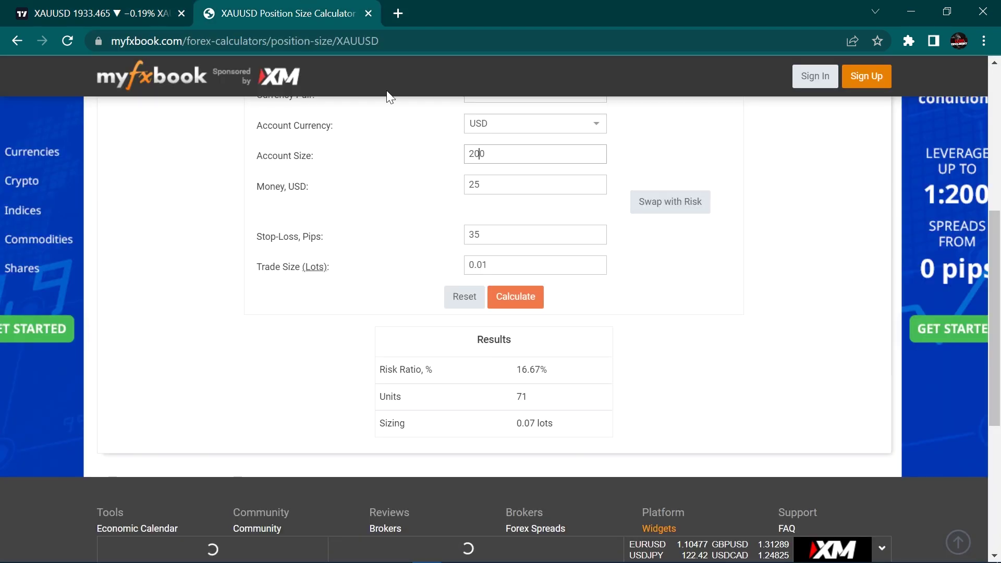
click(493, 236)
key(BackSpace)
text(53)
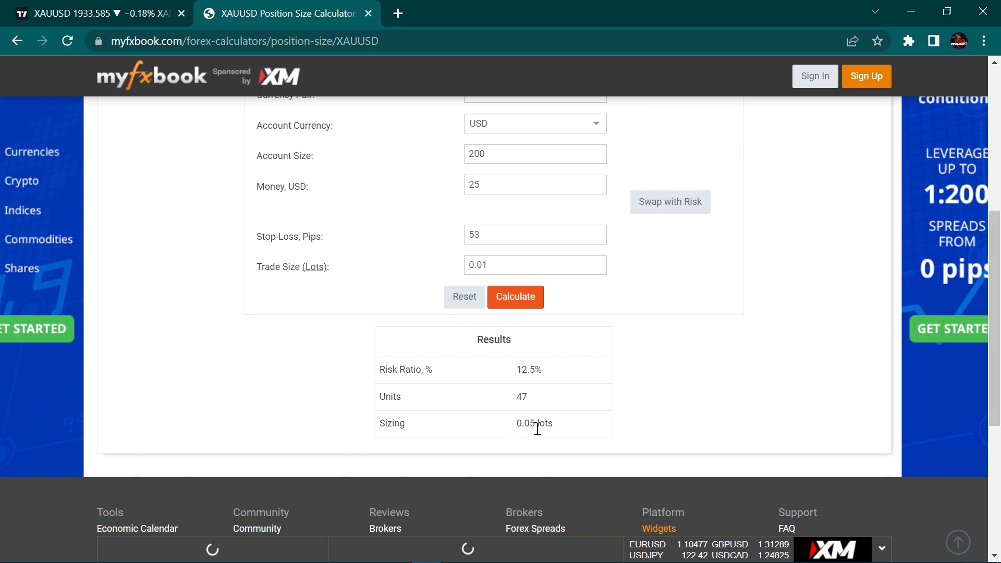
Step: Return to the XAUUSD chart and re-examine the 30 March long's entry and the price action that followed
click(87, 7)
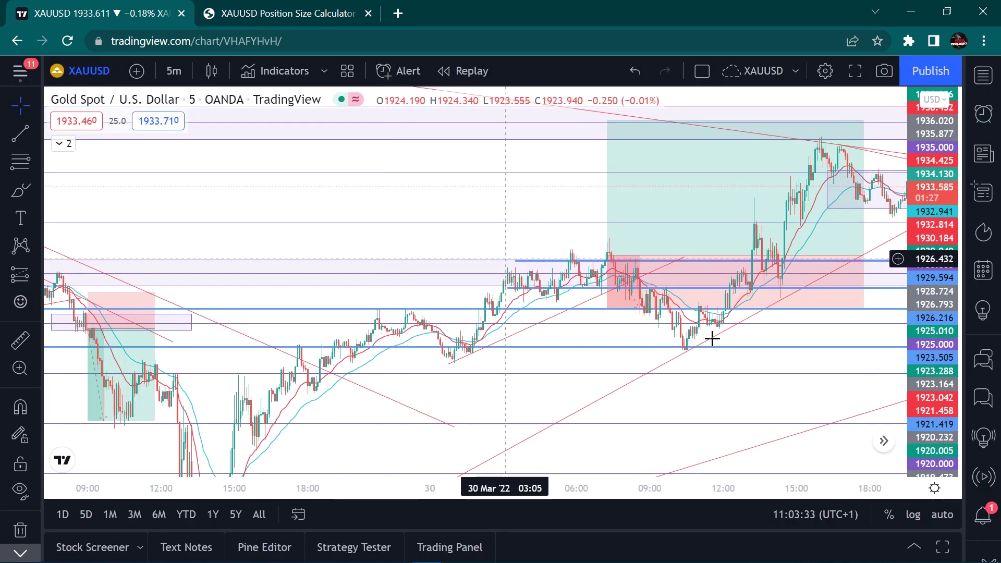
mouse_move(617, 228)
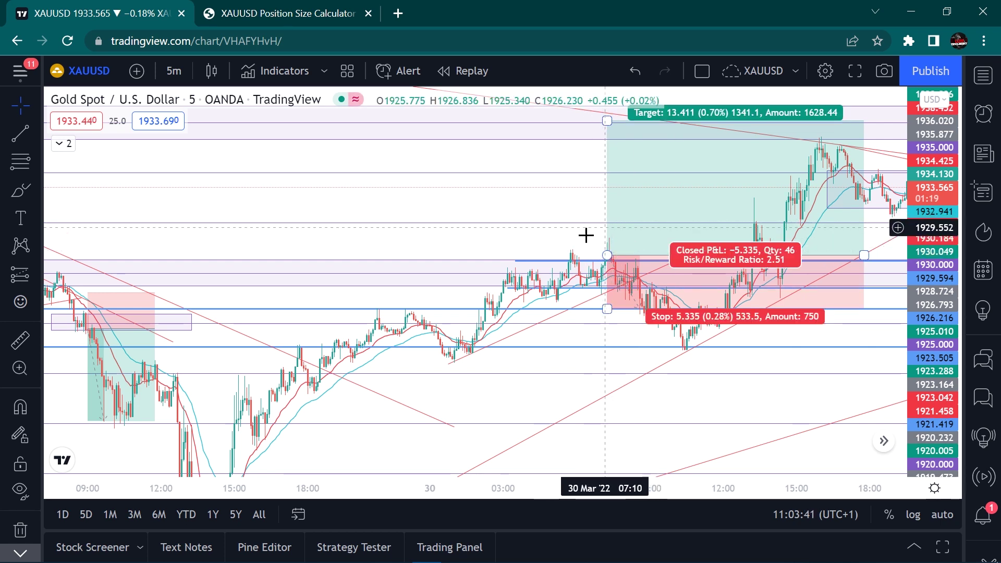
mouse_move(614, 245)
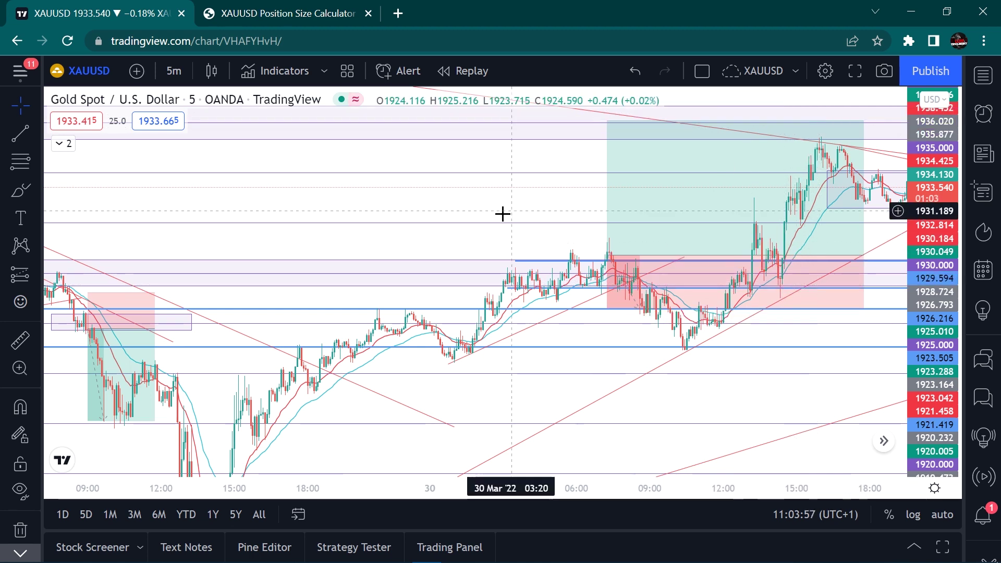
drag(502, 214, 421, 260)
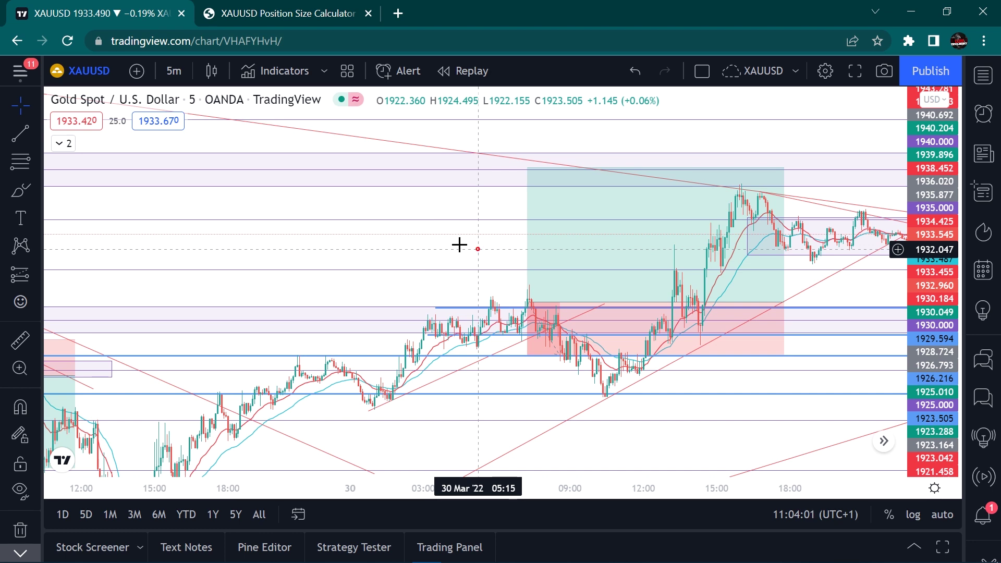
drag(478, 249, 349, 233)
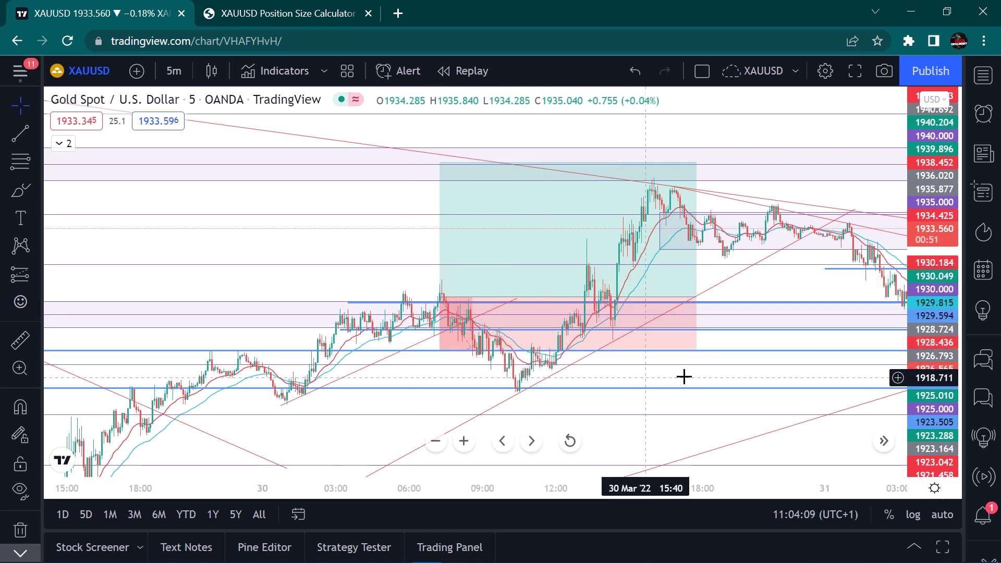
drag(684, 376, 511, 375)
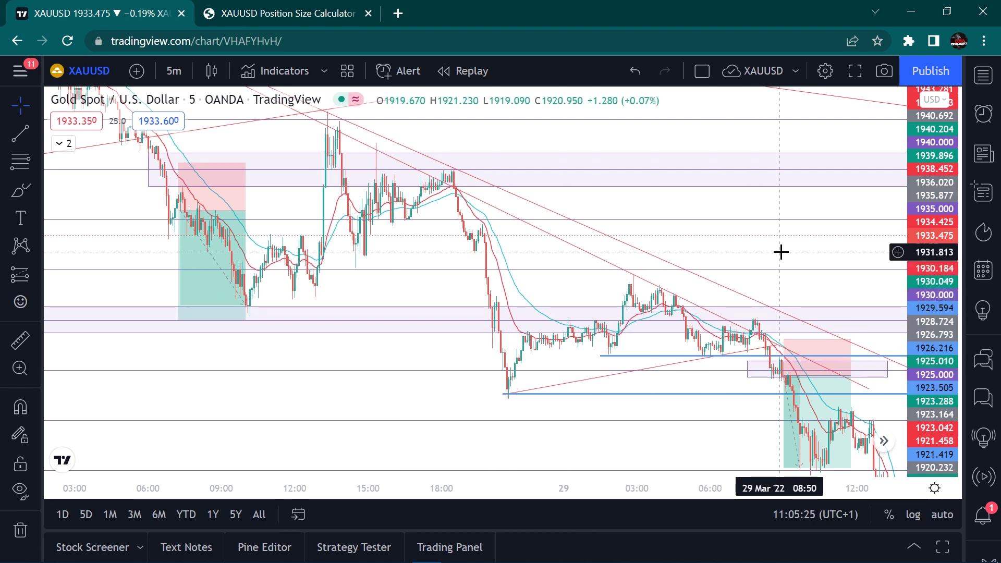
Step: Review the trades in sequence from the 28 and 29 March shorts through the 30 March long to the 31 March long
drag(755, 244, 717, 229)
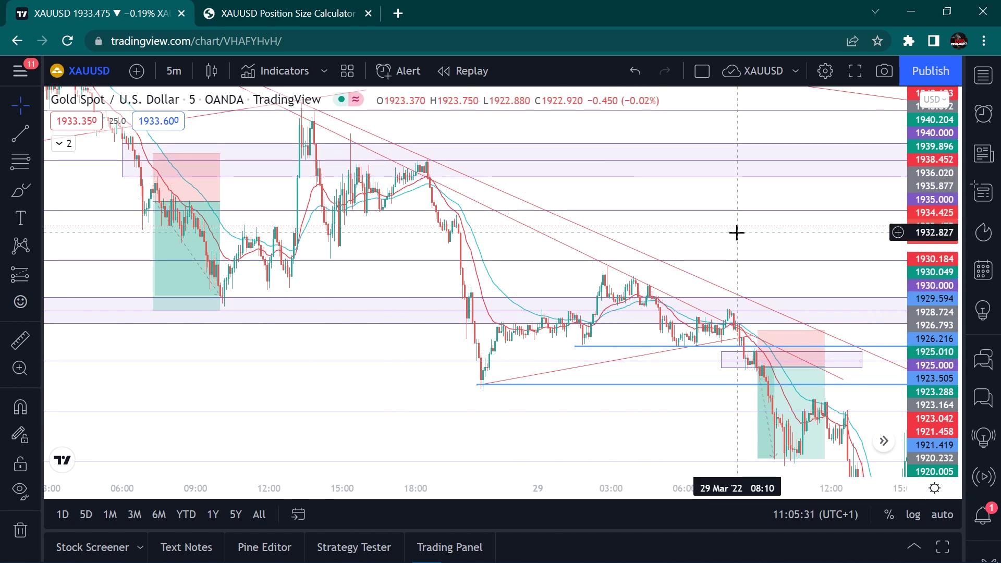
drag(762, 225, 424, 170)
drag(792, 173, 271, 172)
drag(838, 270, 364, 250)
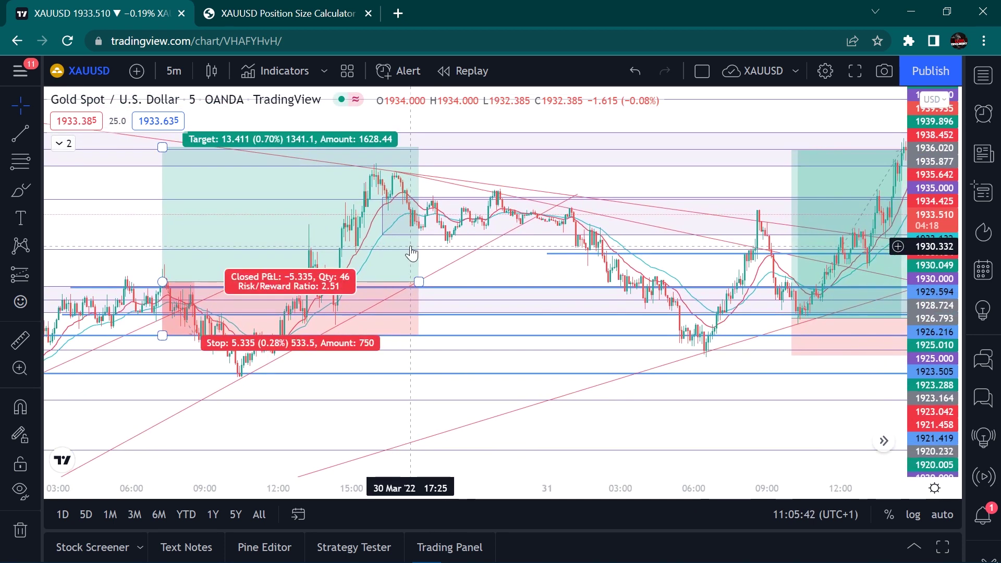
drag(663, 387, 417, 362)
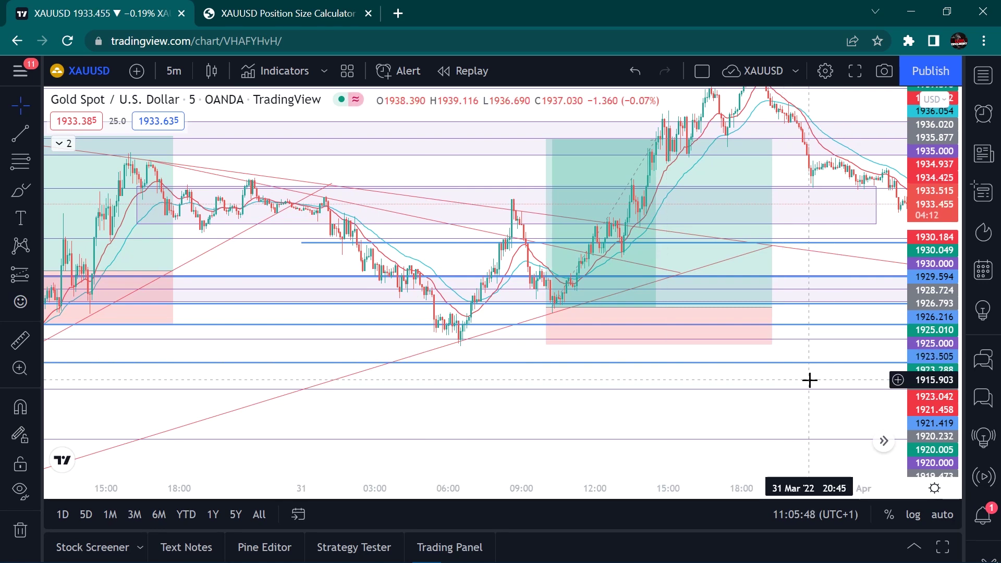
drag(714, 379, 515, 426)
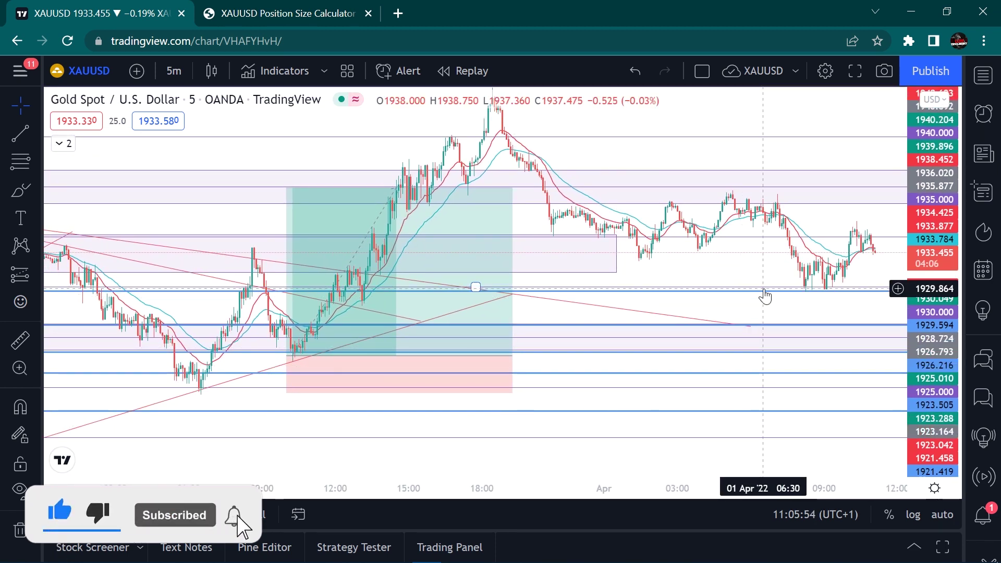
Step: Check the 31 March long's entry, stop, target and risk/reward ratio on the chart
mouse_move(470, 463)
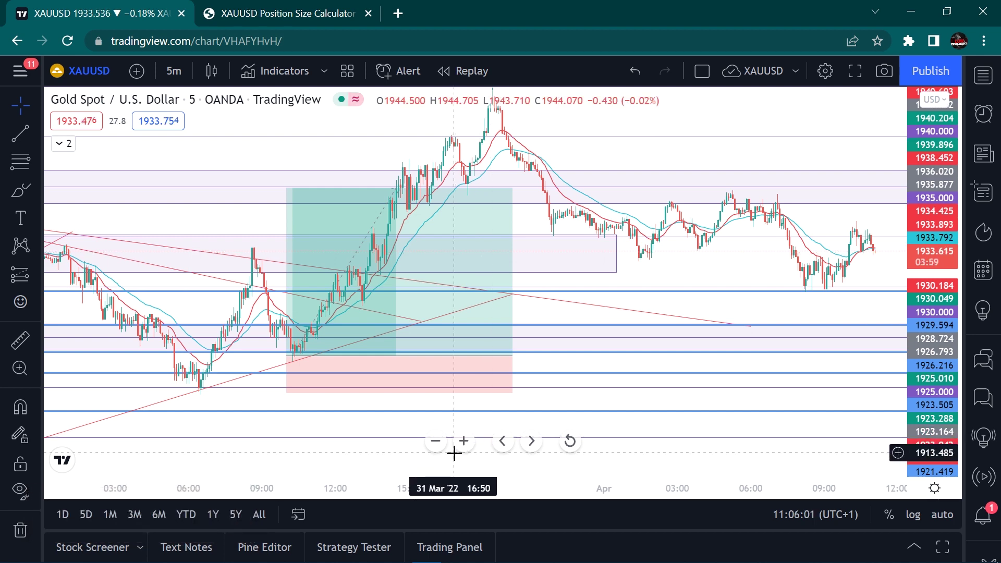
click(431, 370)
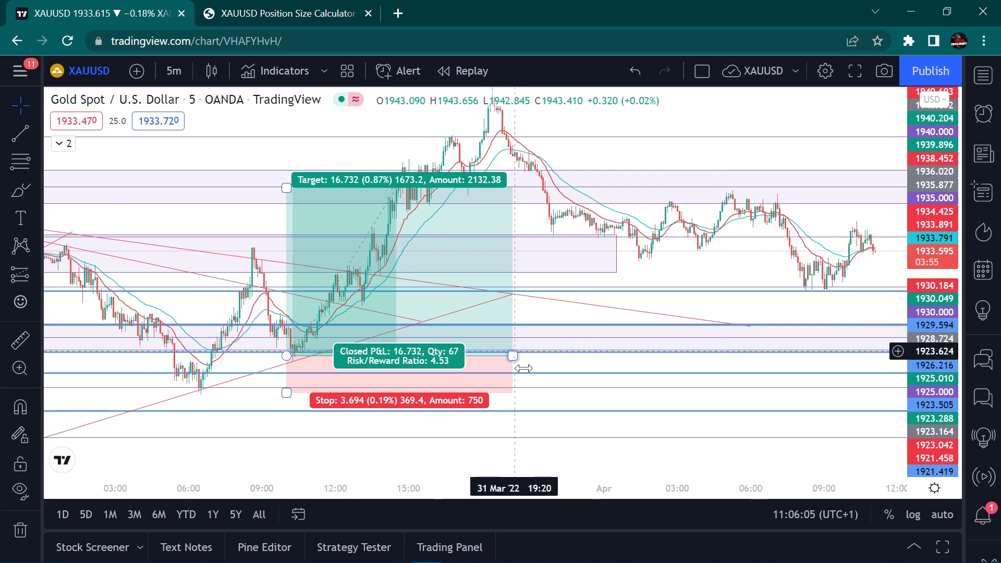
click(534, 391)
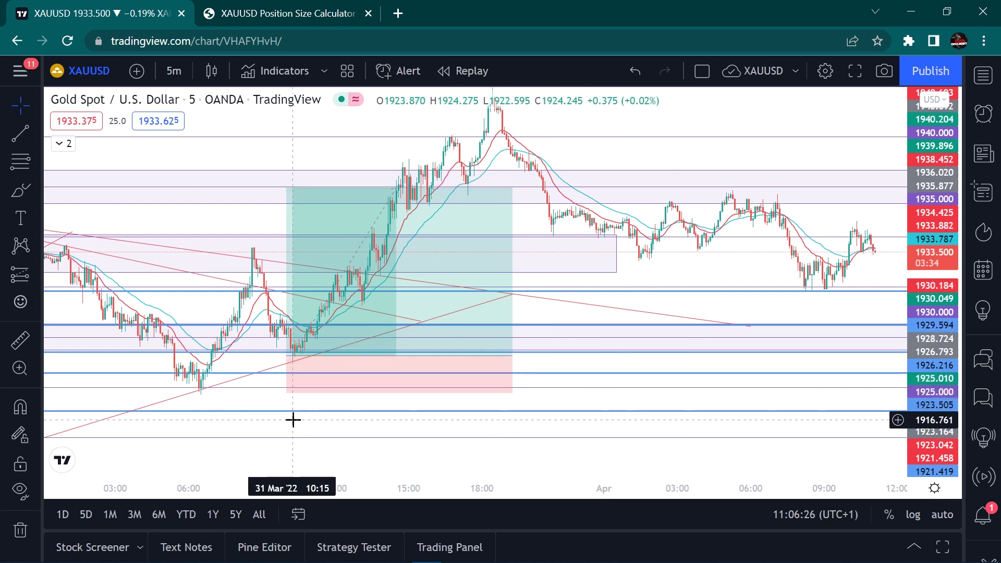
drag(293, 419, 528, 339)
drag(819, 293, 740, 385)
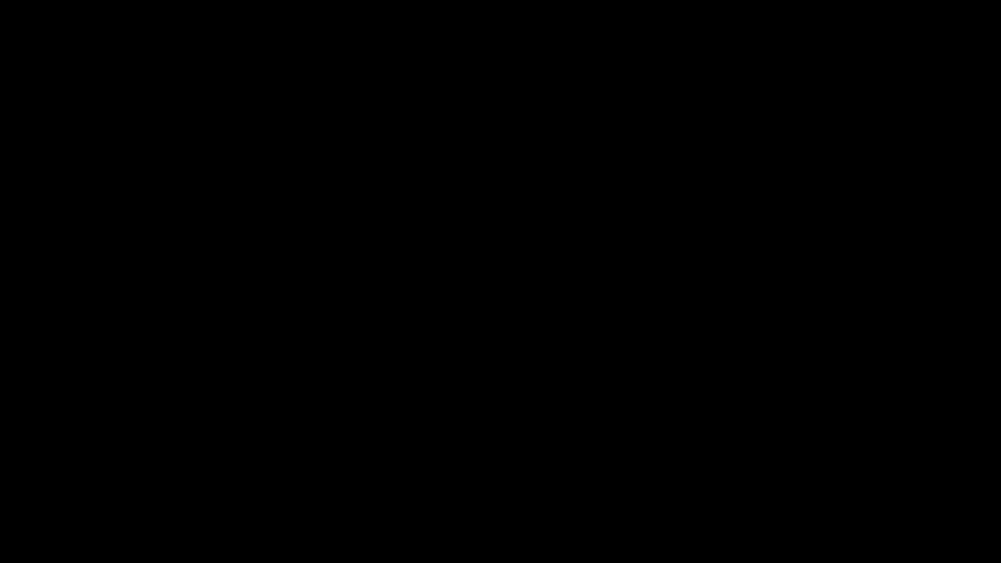